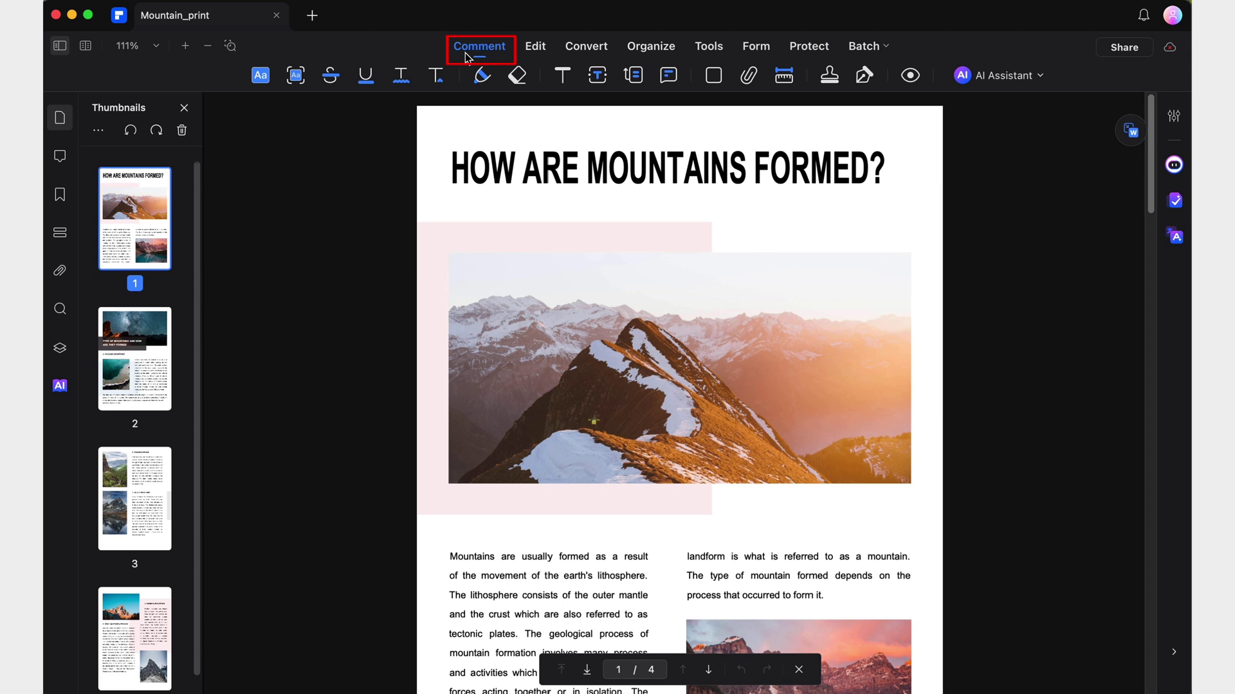
Pick the Arrow shape with a dotted dash style and an open arrowhead at its start.
left_click(714, 75)
left_click(1132, 200)
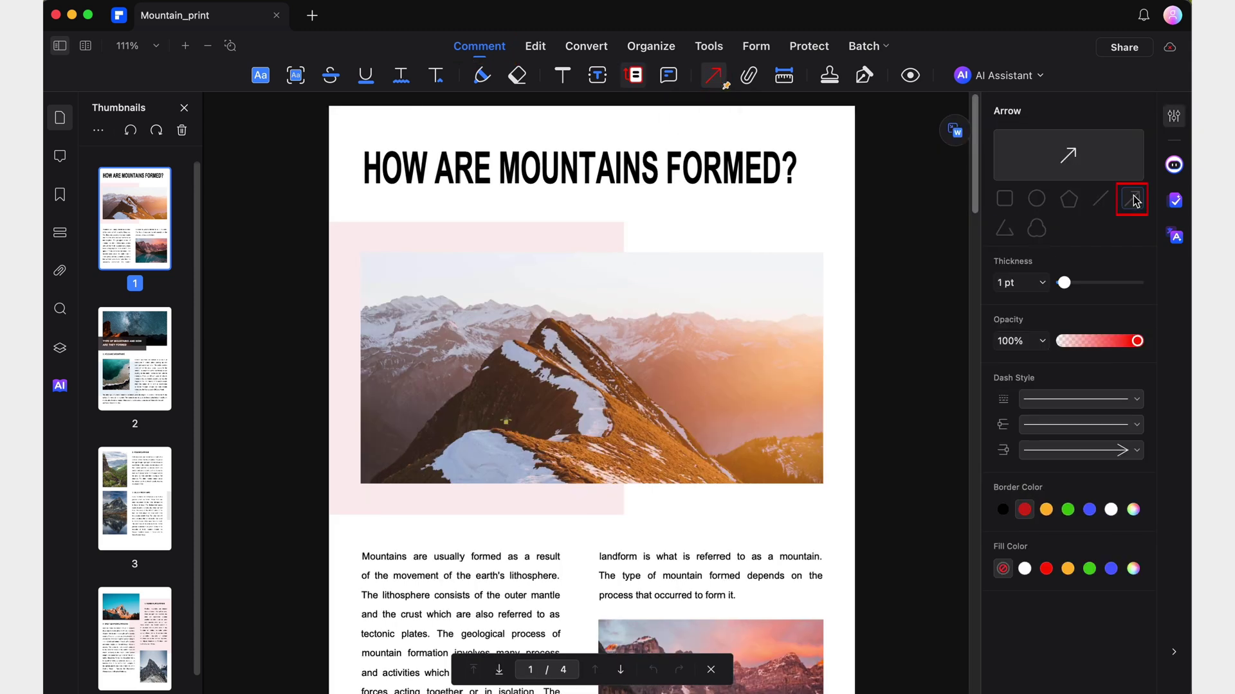
left_click(1135, 398)
left_click(1081, 447)
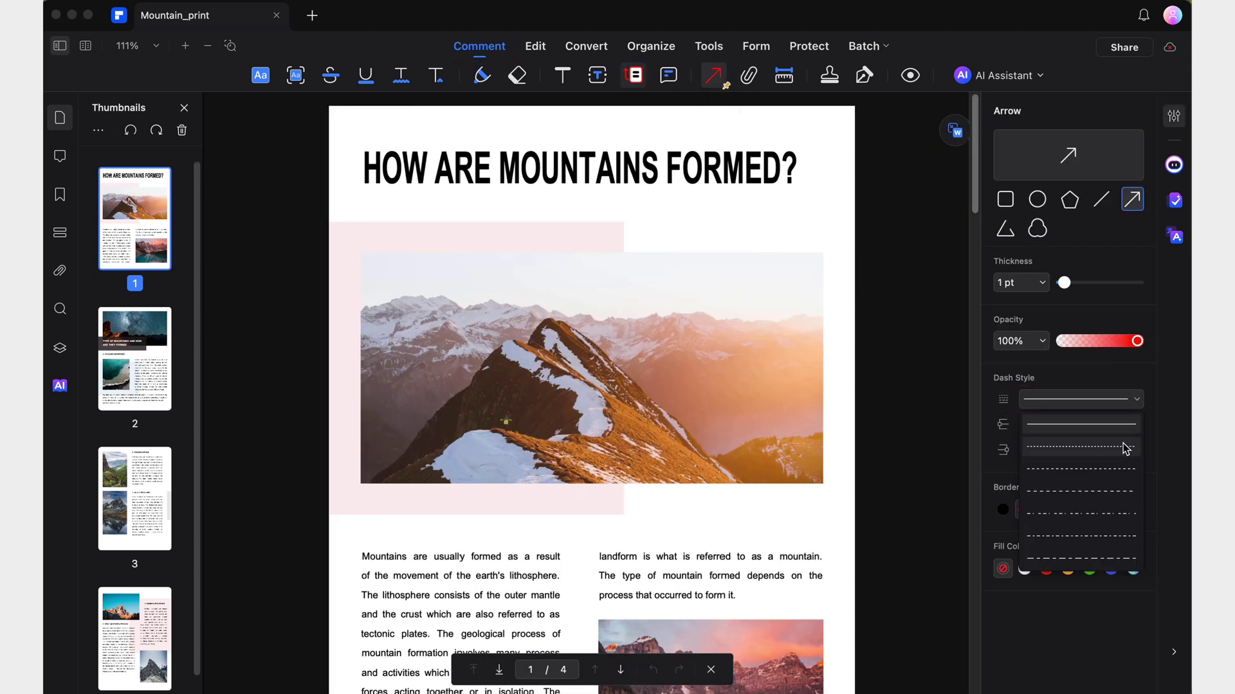
scroll(1087, 386, "down", 3)
left_click(1085, 373)
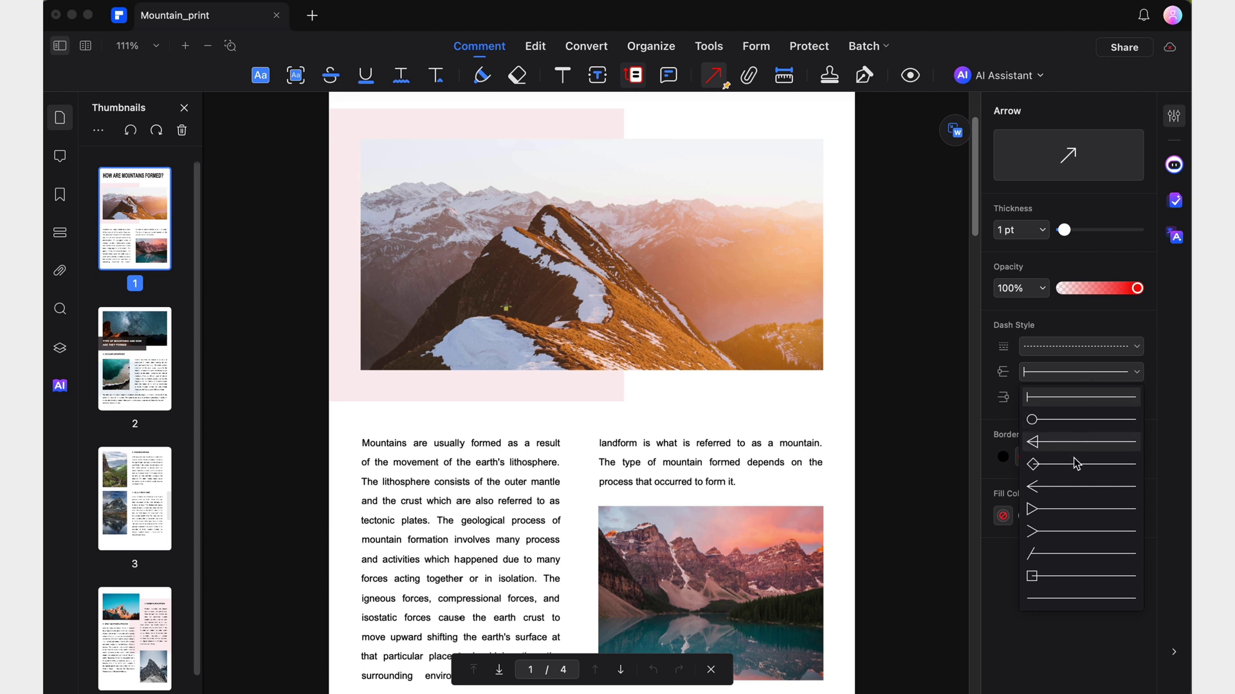
left_click(1071, 489)
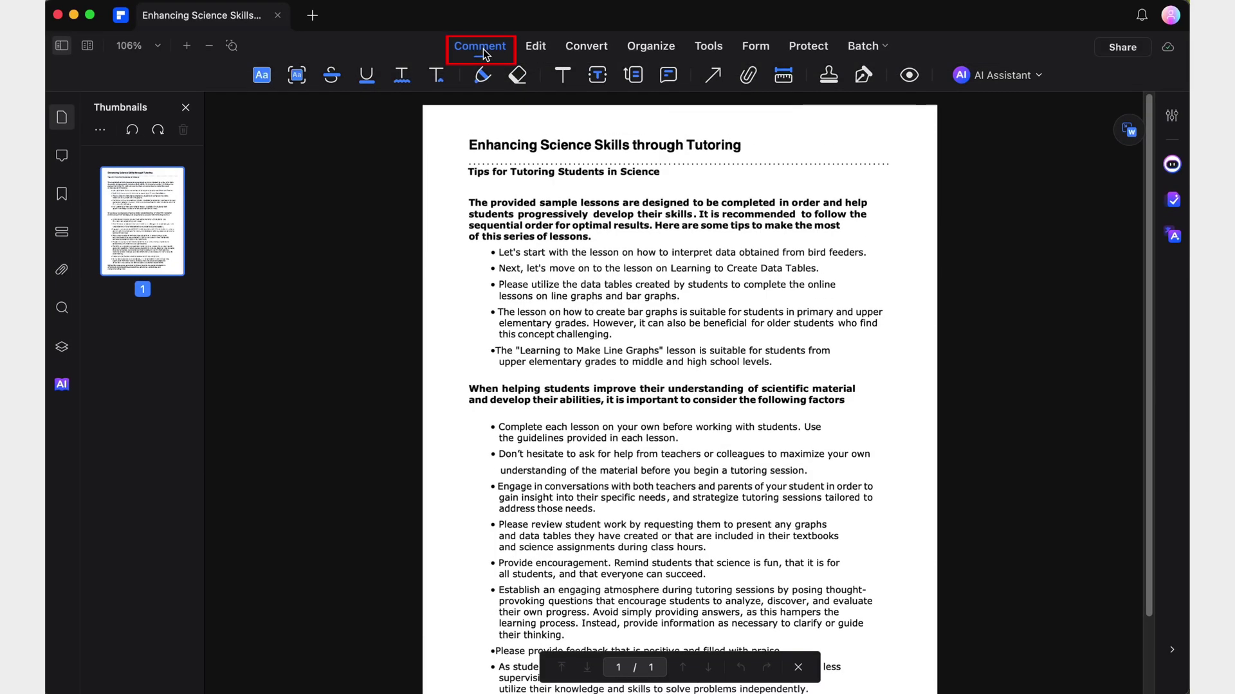
Draw three text callouts pointing at tips-list lines, nudging the first one up and right.
left_click(640, 82)
left_click_drag(719, 292, 817, 320)
left_click_drag(735, 295, 746, 275)
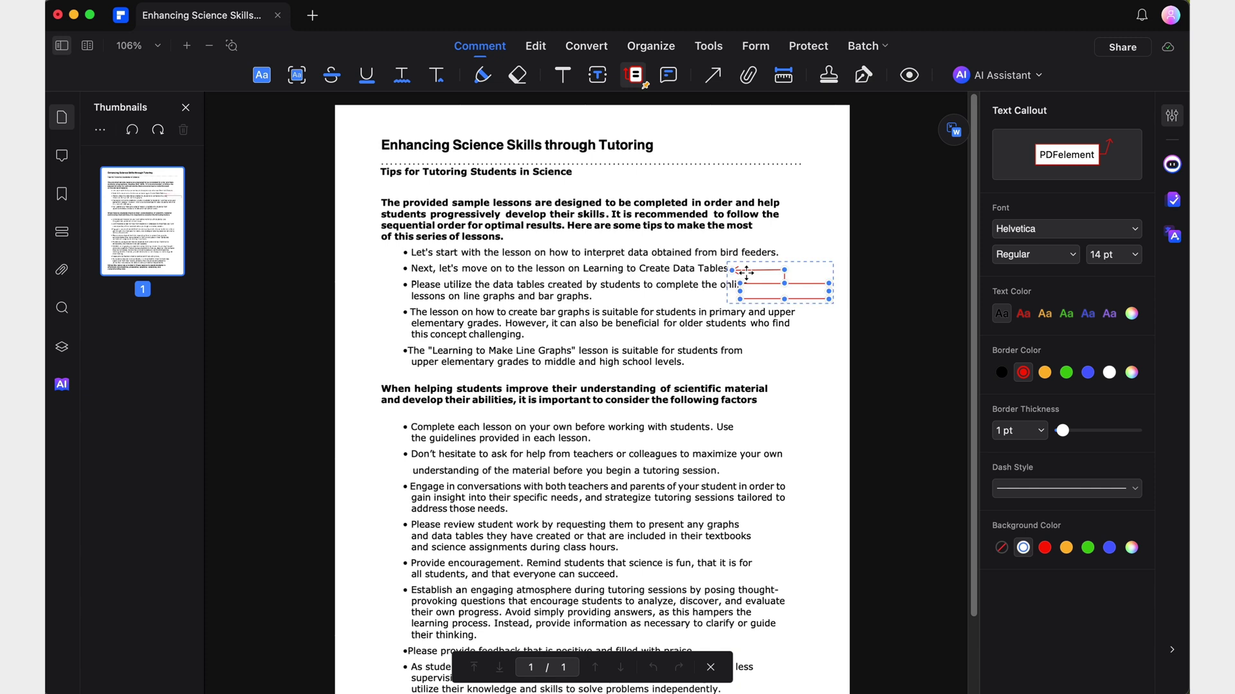
scroll(738, 396, "down", 2)
mouse_move(738, 395)
left_mouse_down()
mouse_move(775, 391)
mouse_move(792, 412)
mouse_move(779, 410)
mouse_move(796, 410)
left_mouse_up()
left_click_drag(746, 493, 795, 520)
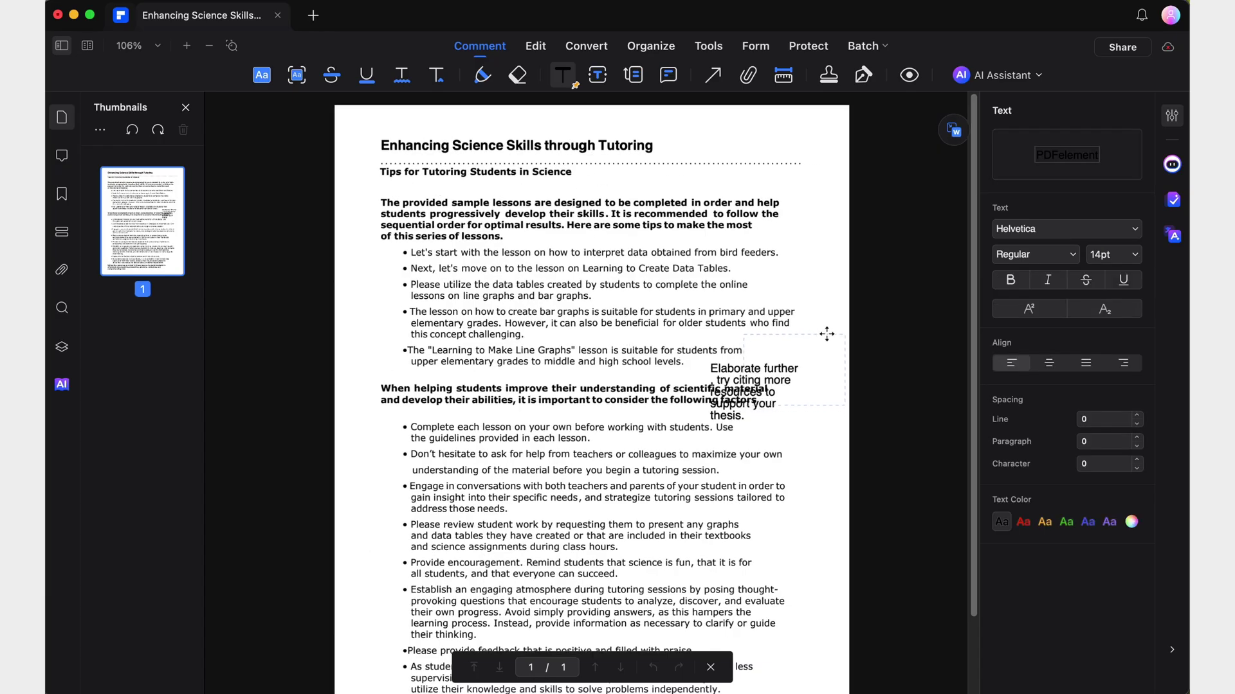
Restyle the thesis note to 10 pt, centred, 0.5 line spacing, in deep red.
left_click(828, 349)
left_click(1123, 254)
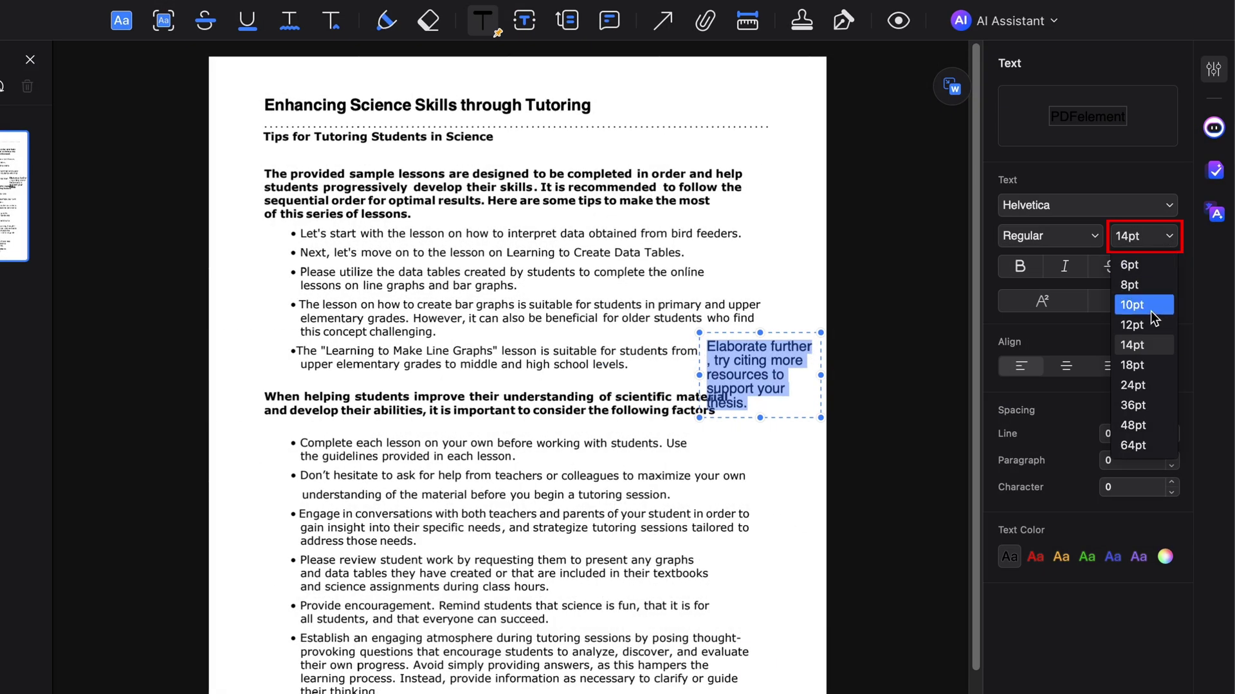
left_click(1107, 296)
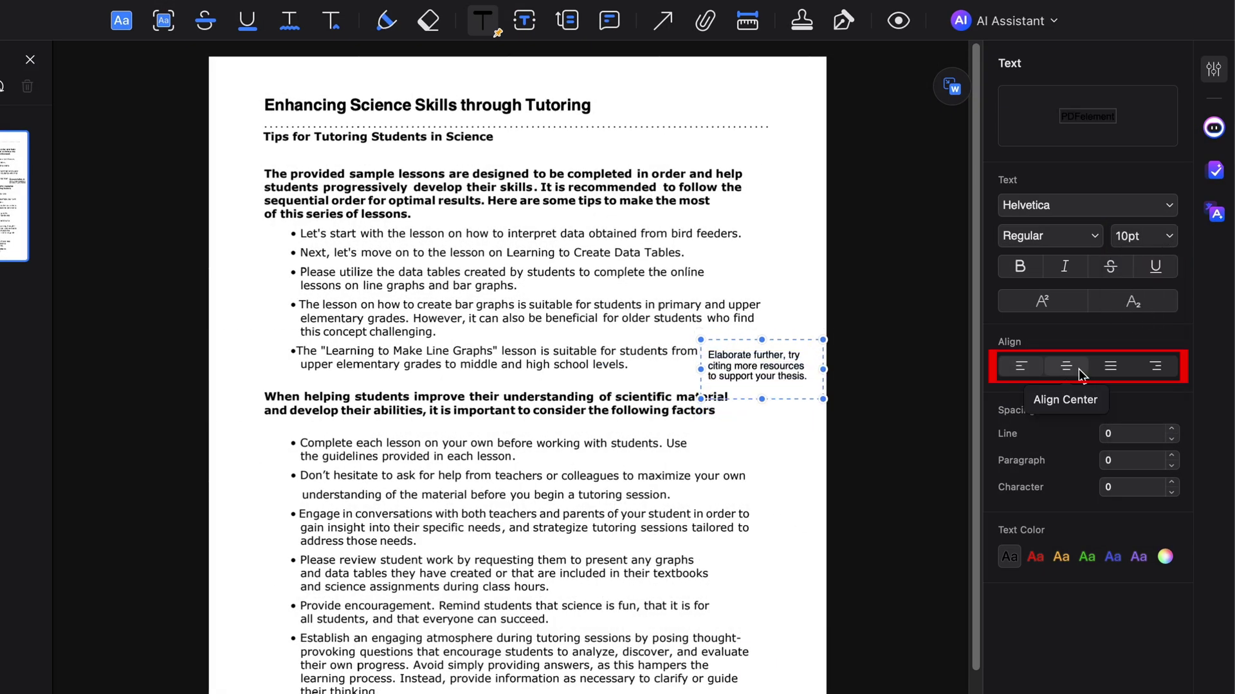
left_click(1080, 371)
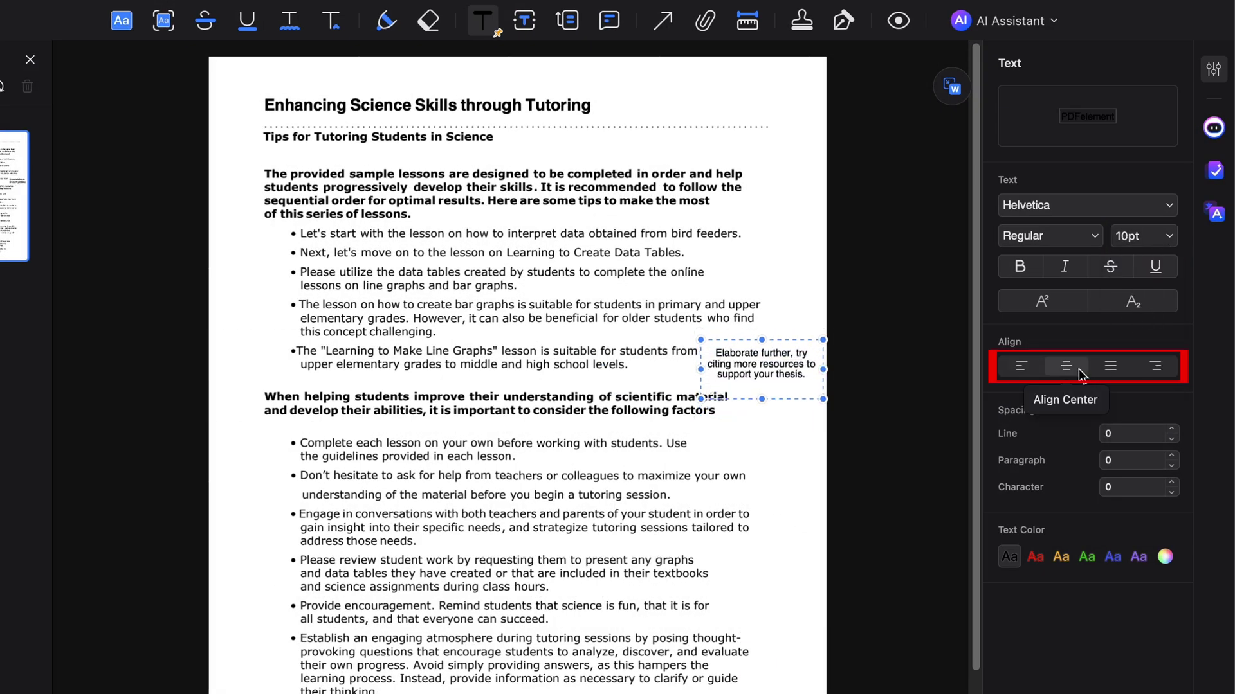
left_click(1172, 430)
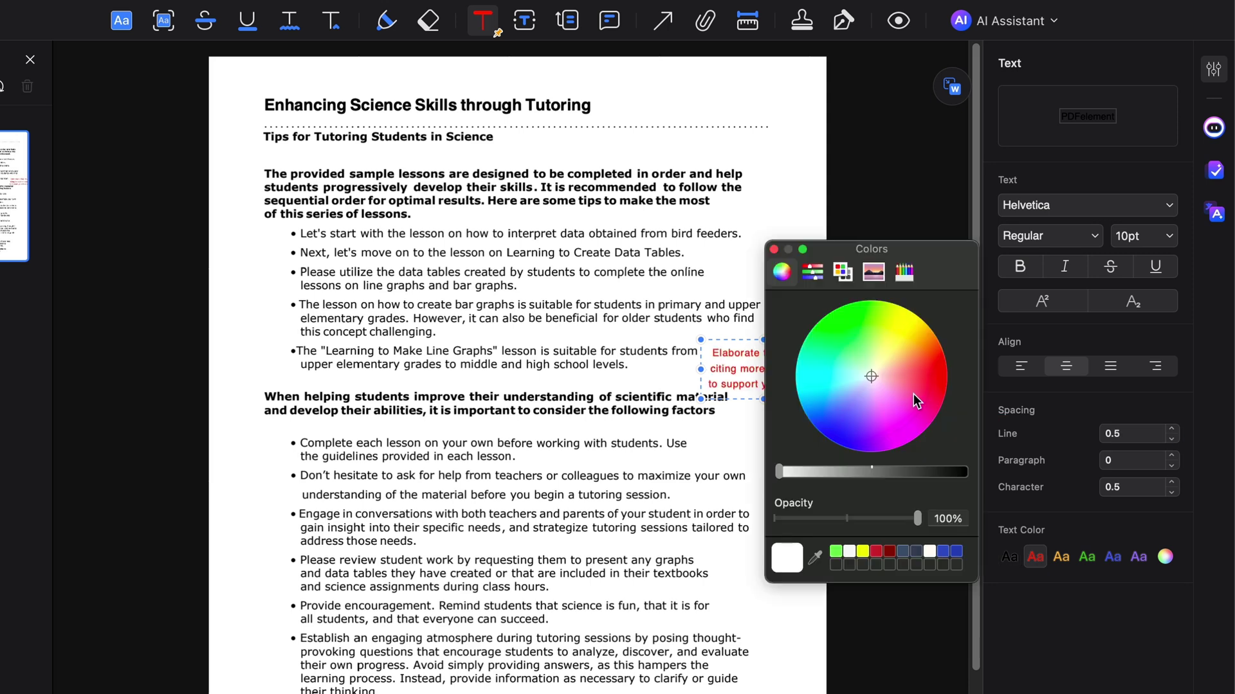
left_click(922, 390)
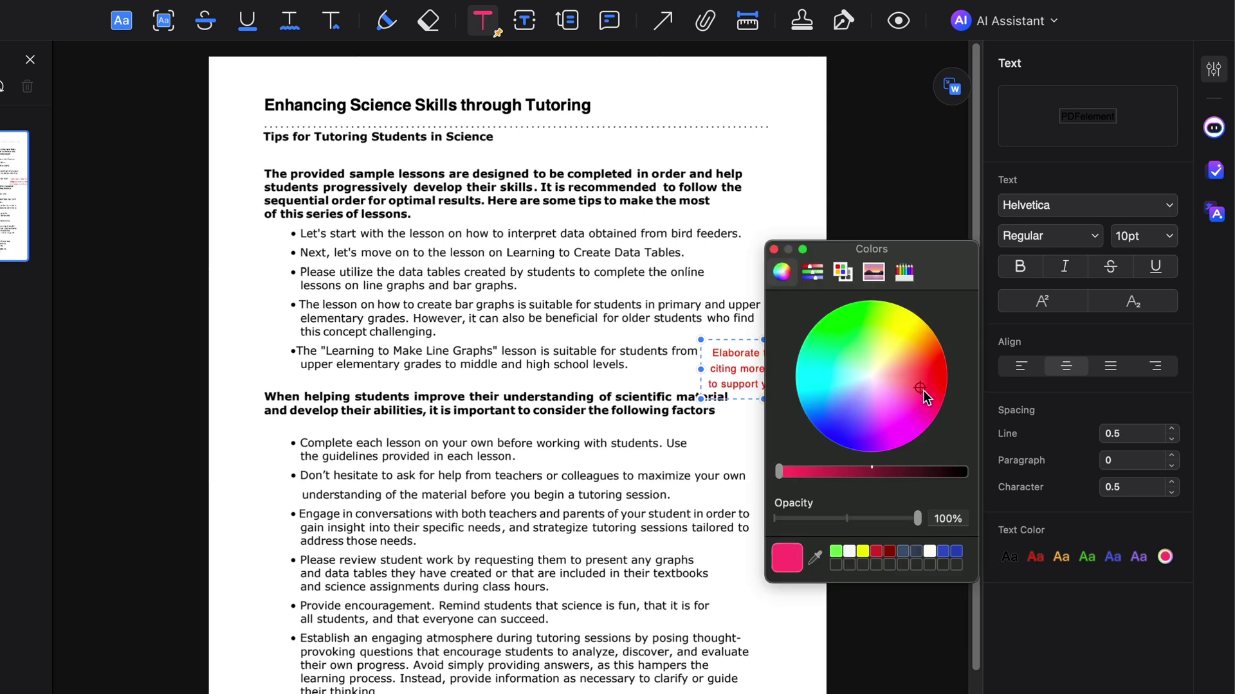
left_click_drag(926, 398, 943, 394)
left_click(858, 472)
left_click(775, 249)
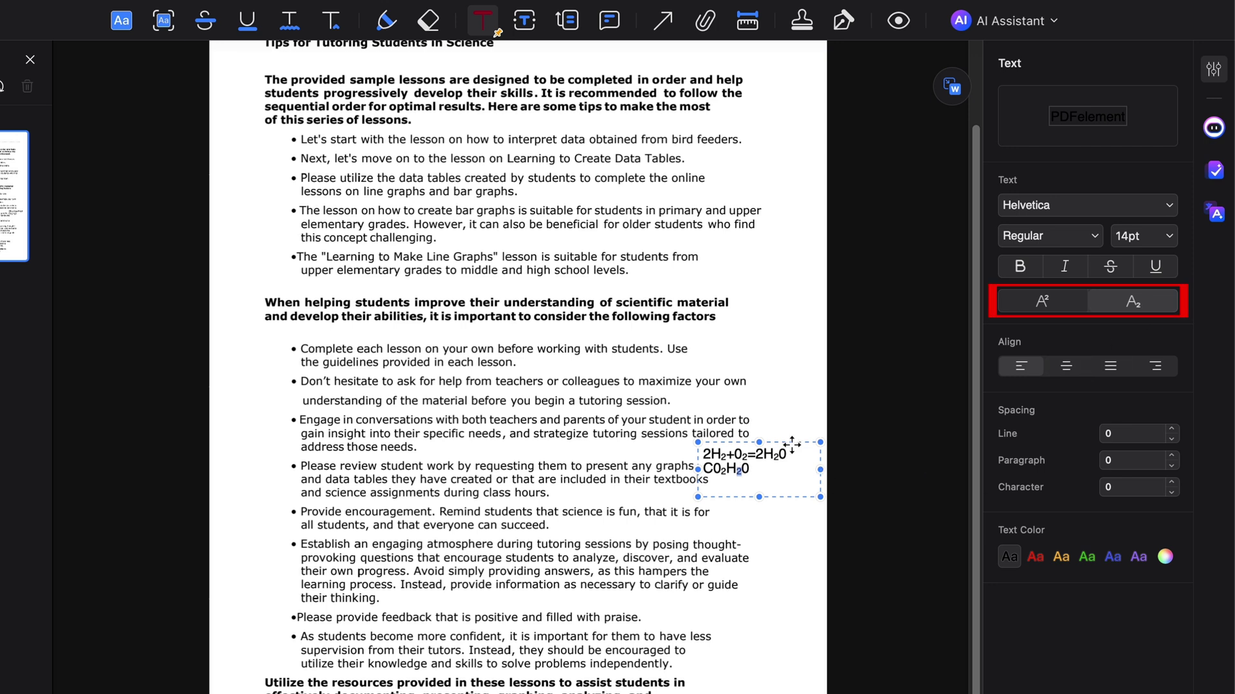
Turn subscript off and make the final 2 in c2 a superscript.
left_click(792, 448)
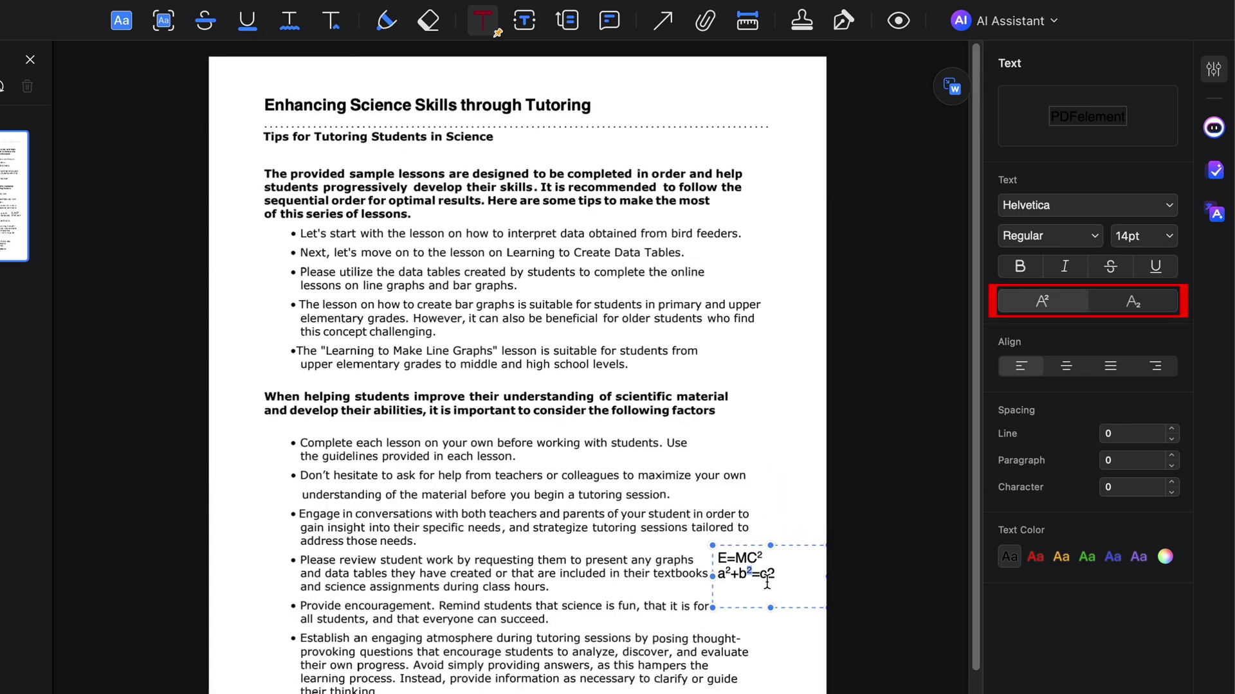
left_click_drag(766, 574, 777, 575)
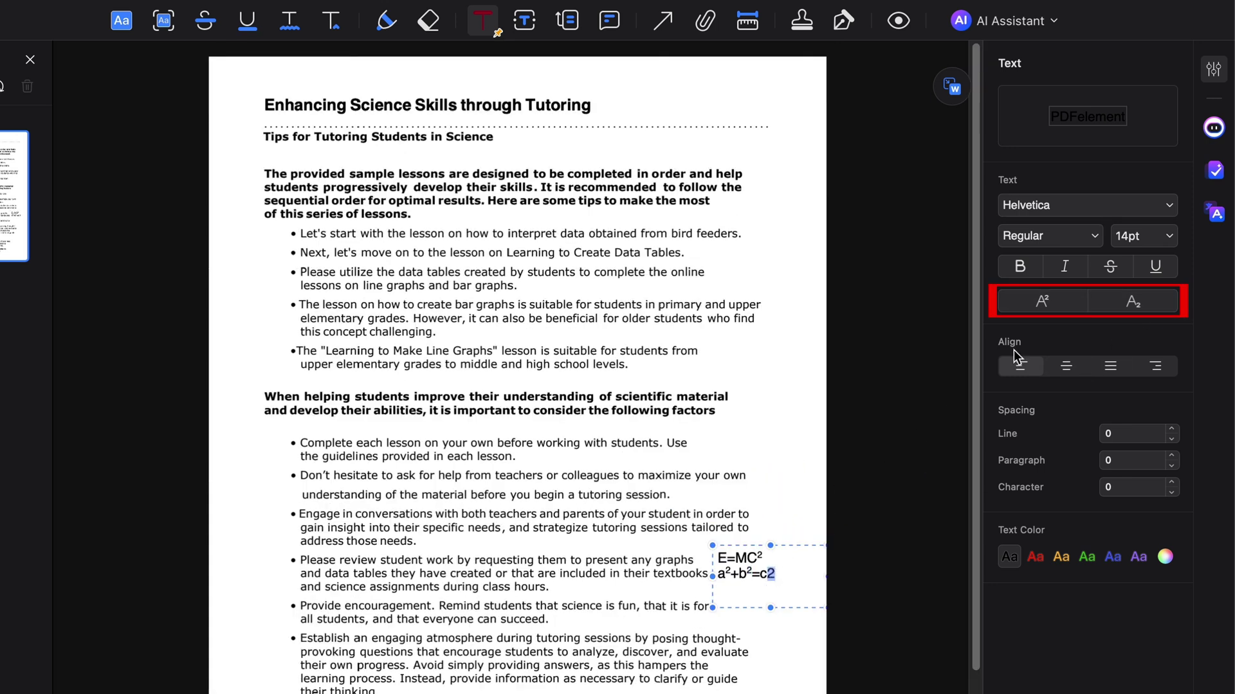
left_click(1040, 310)
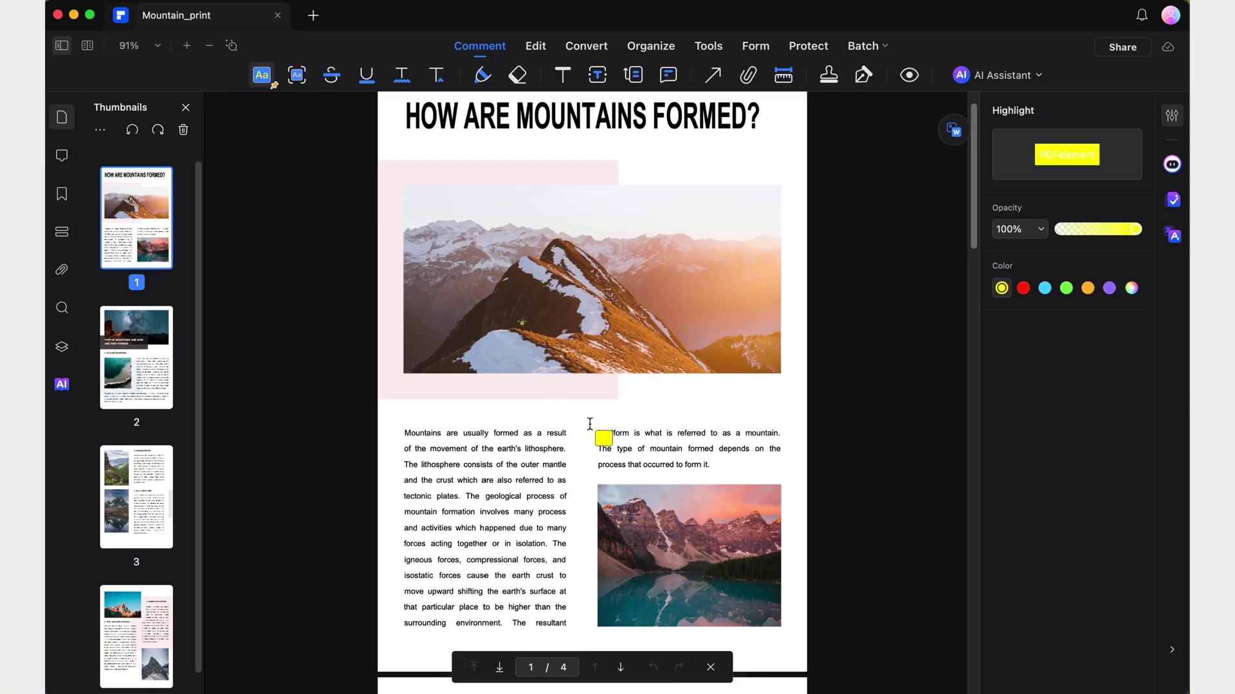
Highlight the three right-column lines, then area-highlight the mountain photo and text block in yellow.
left_click_drag(593, 431, 739, 472)
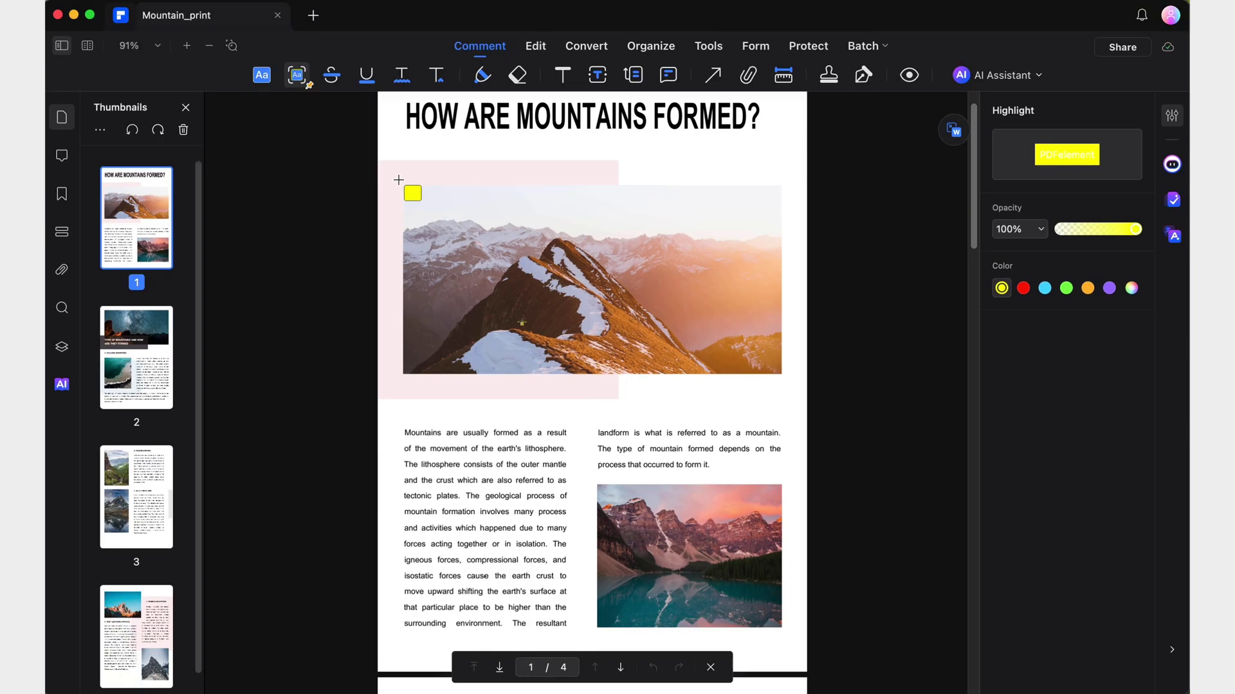
left_click_drag(402, 180, 785, 378)
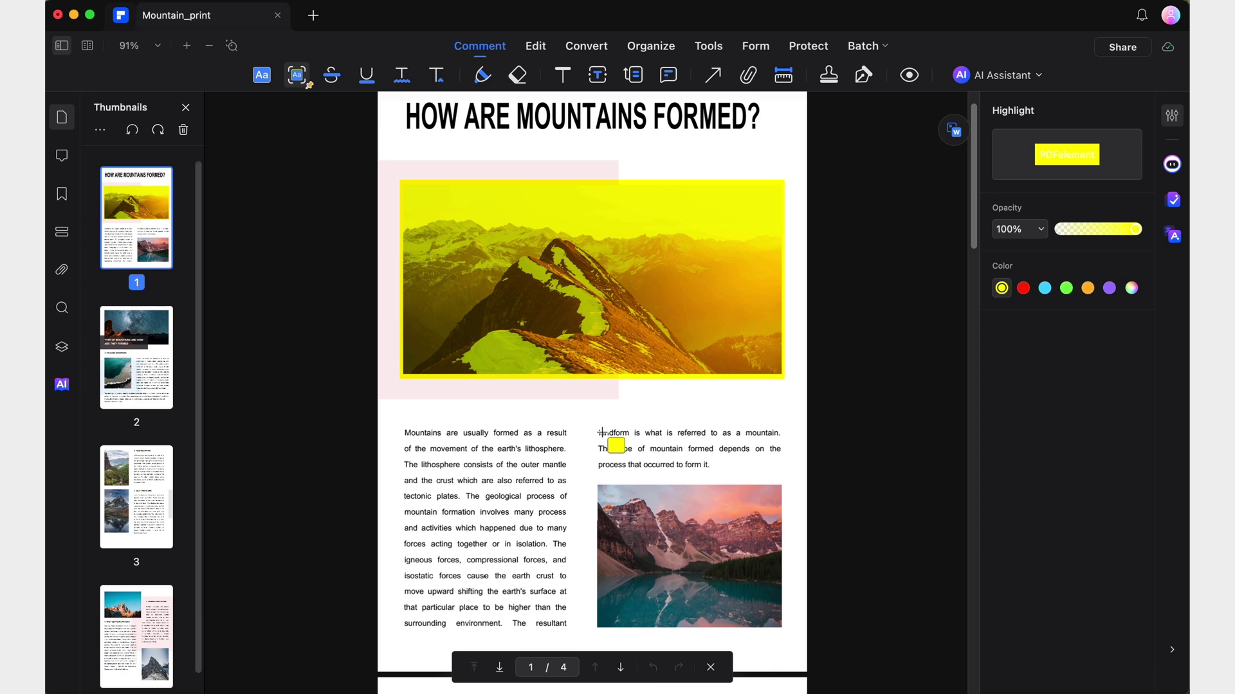
left_click_drag(399, 426, 786, 635)
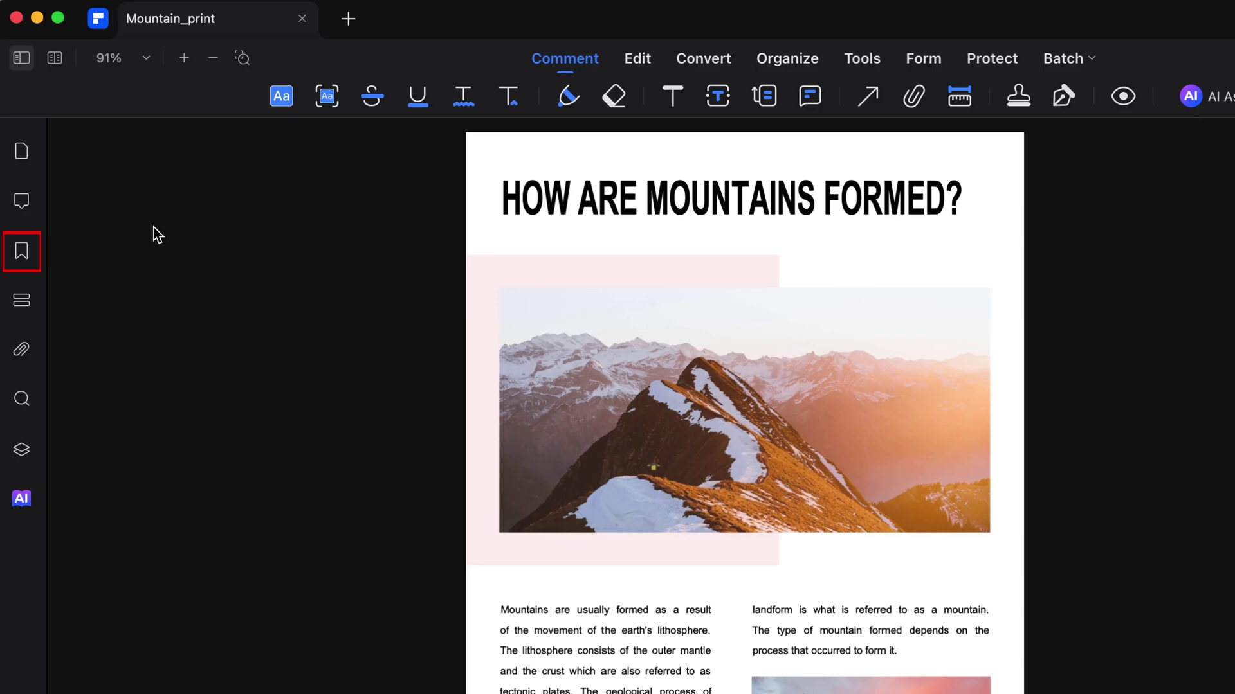
Add a bookmark for page 1 named 'New Book'.
left_click(25, 254)
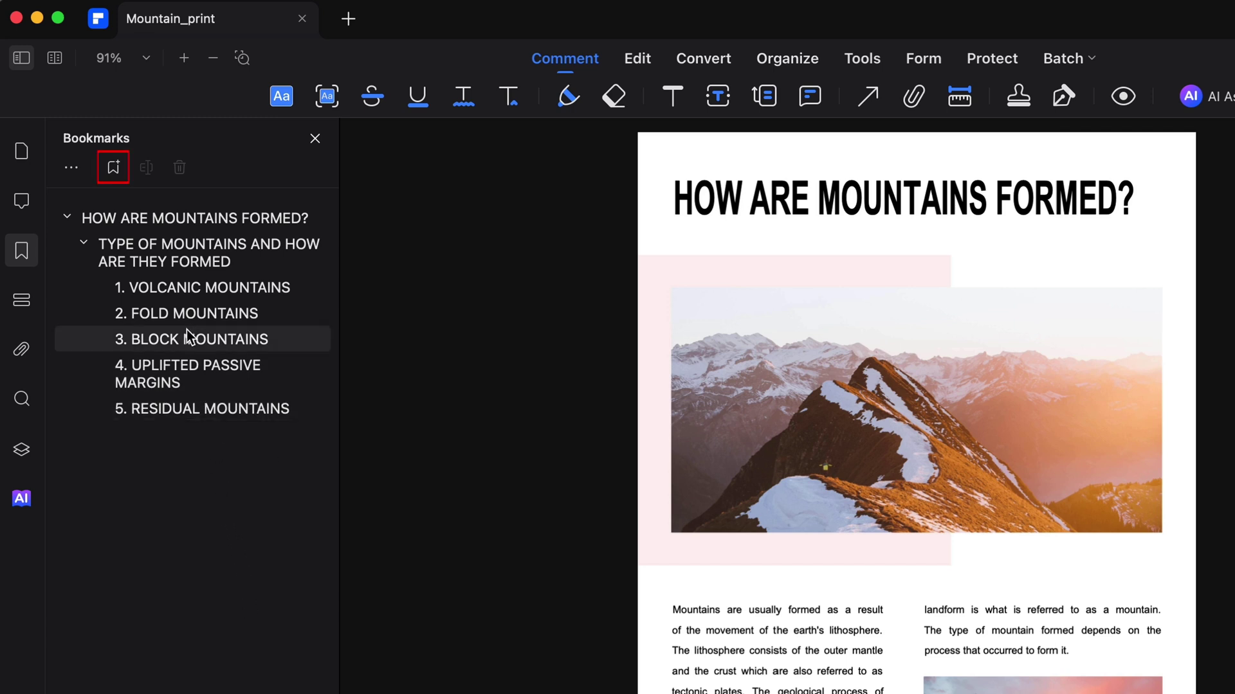
left_click(113, 168)
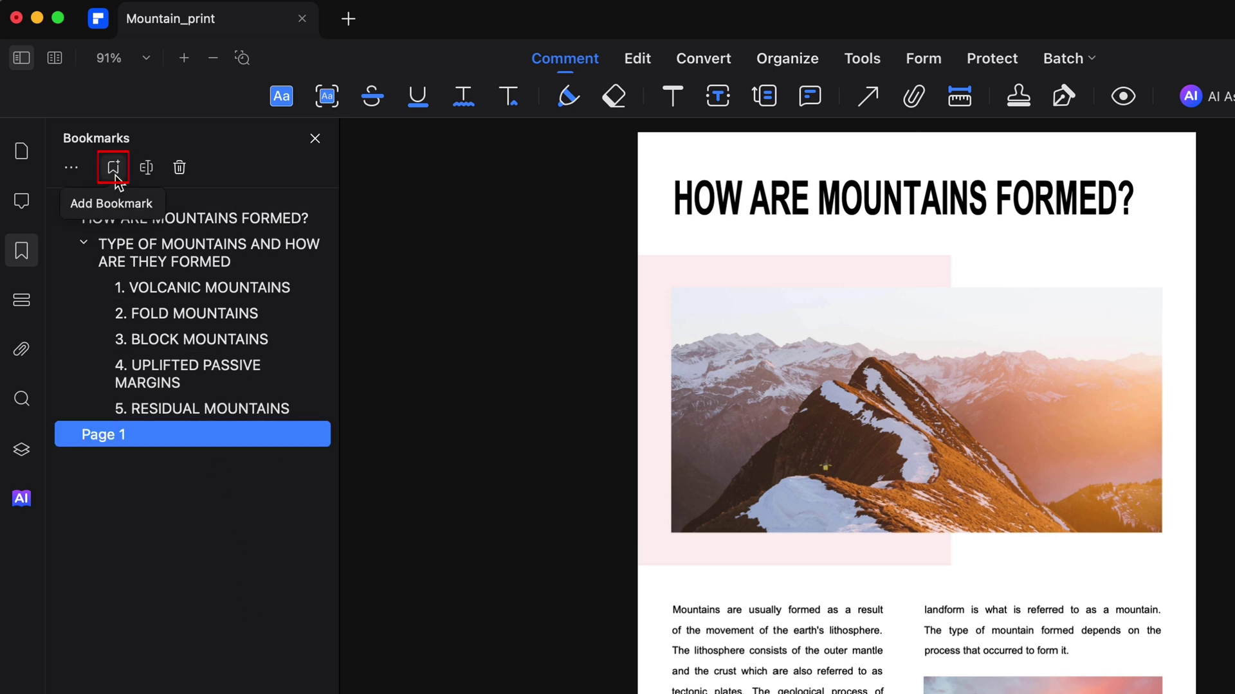
type("New Bookmark")
key("Return")
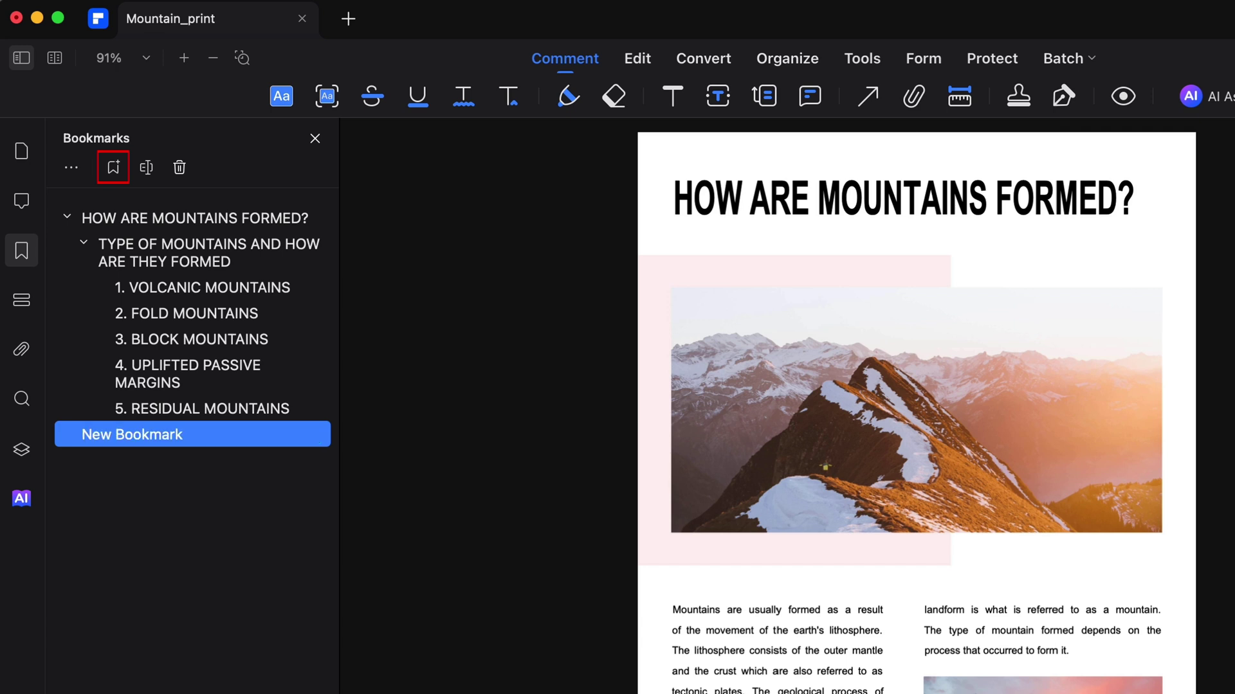
Overwrite the bookmarks with Auto Bookmarks generated from the headings.
left_click(73, 169)
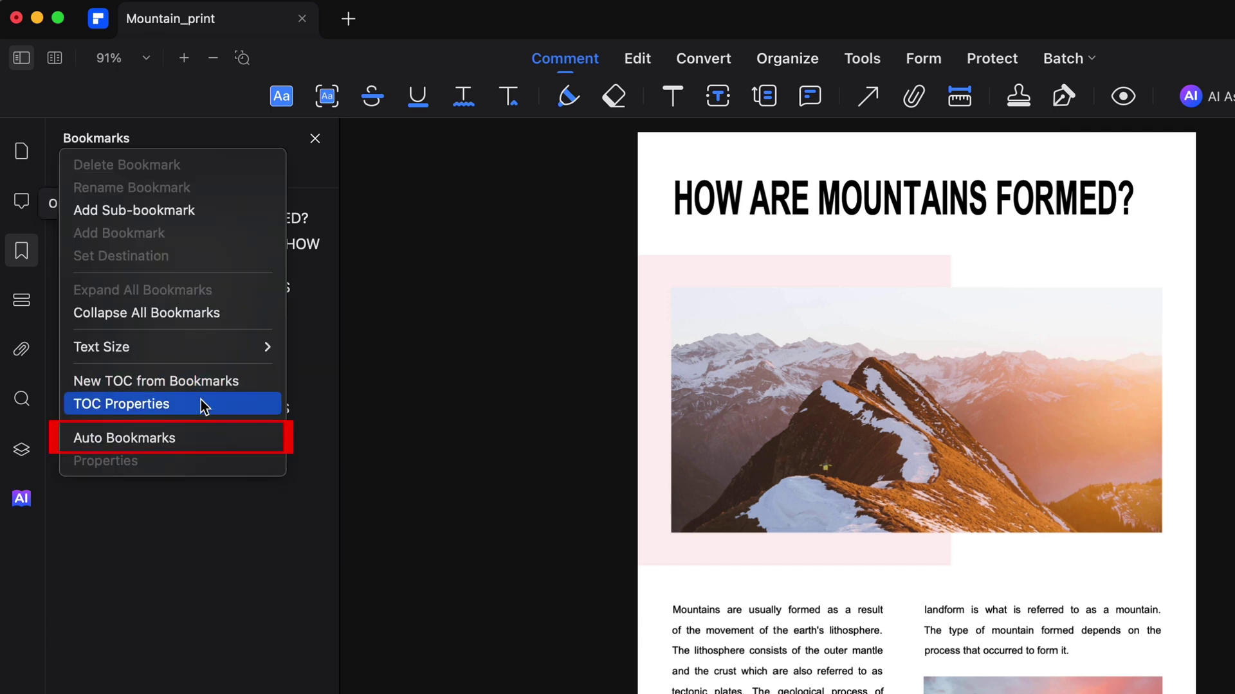
left_click(232, 444)
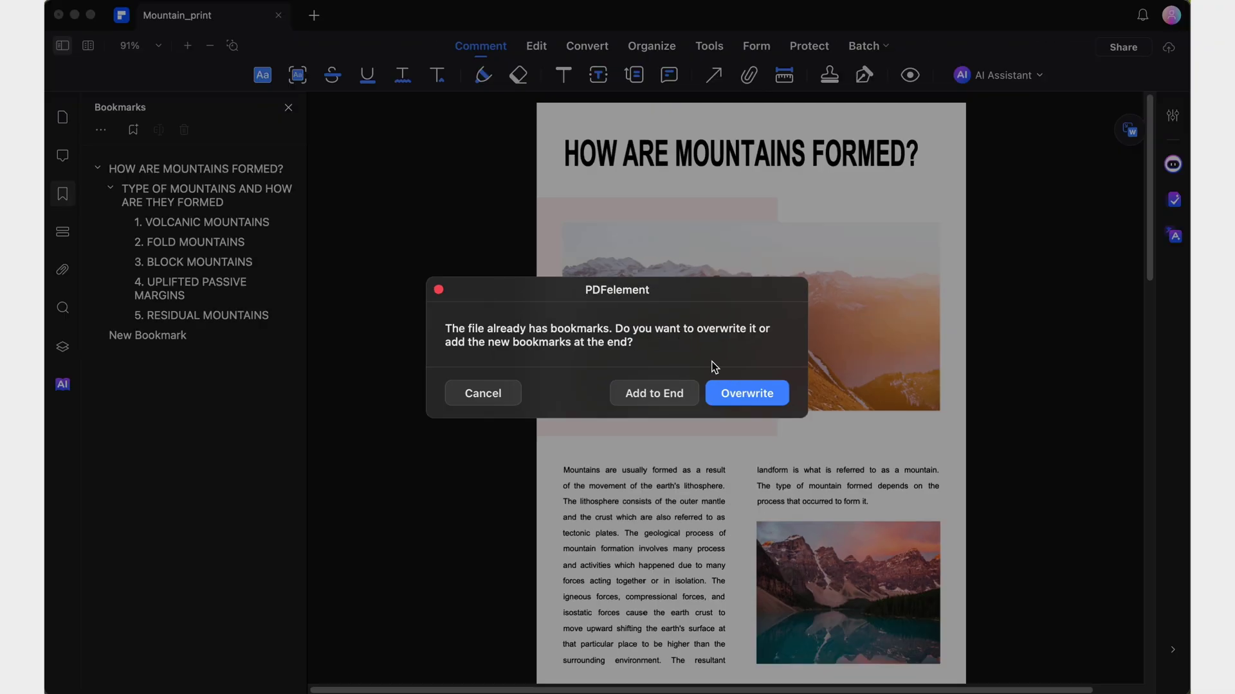
left_click(740, 394)
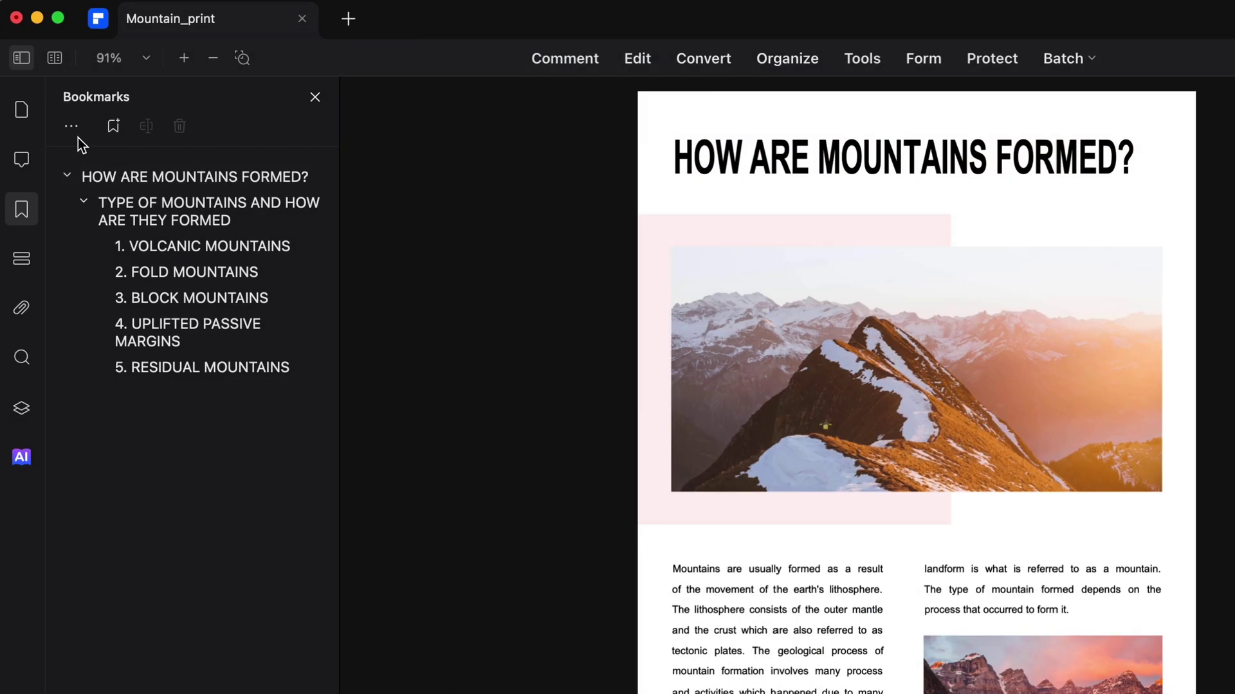
left_click(102, 100)
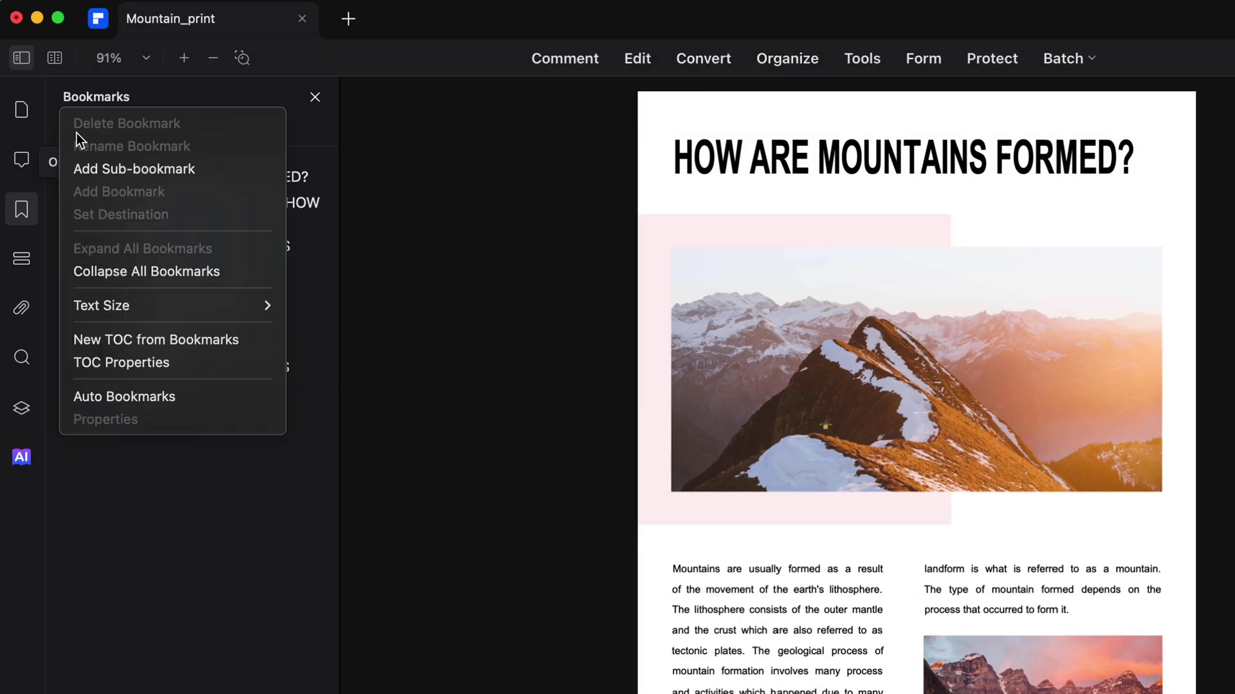
In TOC Properties, choose font HarmonyOS Sans, size 18 pt and style Medium.
left_click(178, 364)
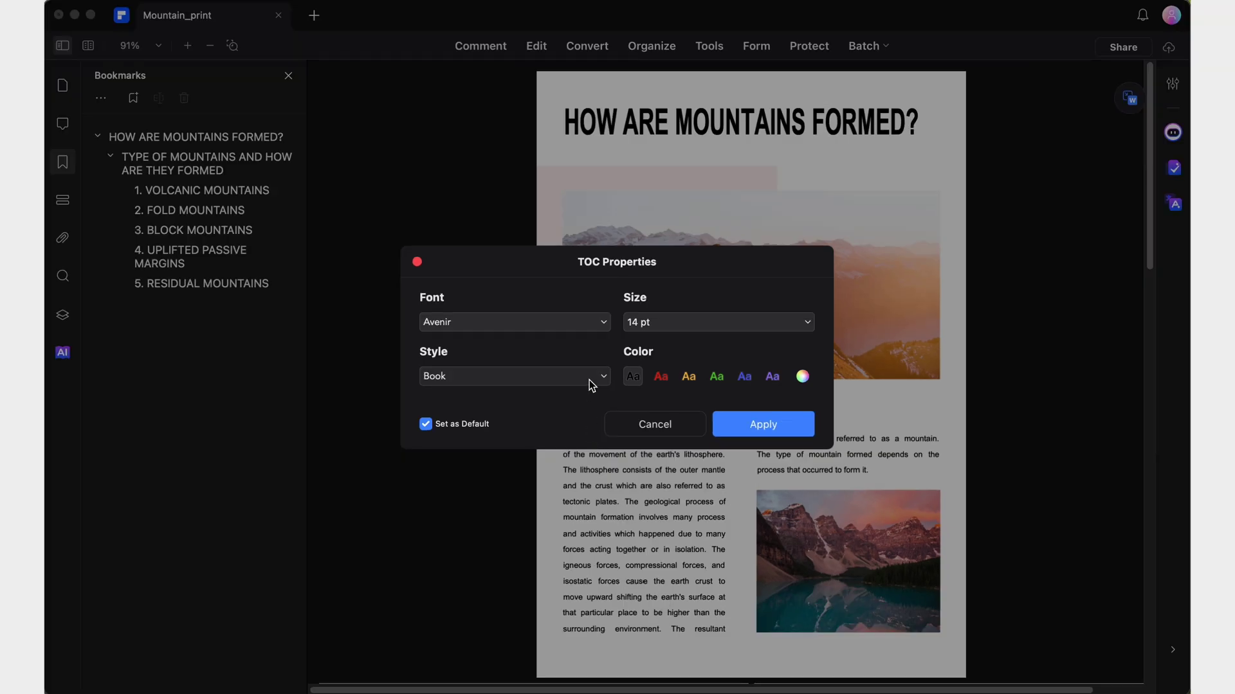
left_click(589, 380)
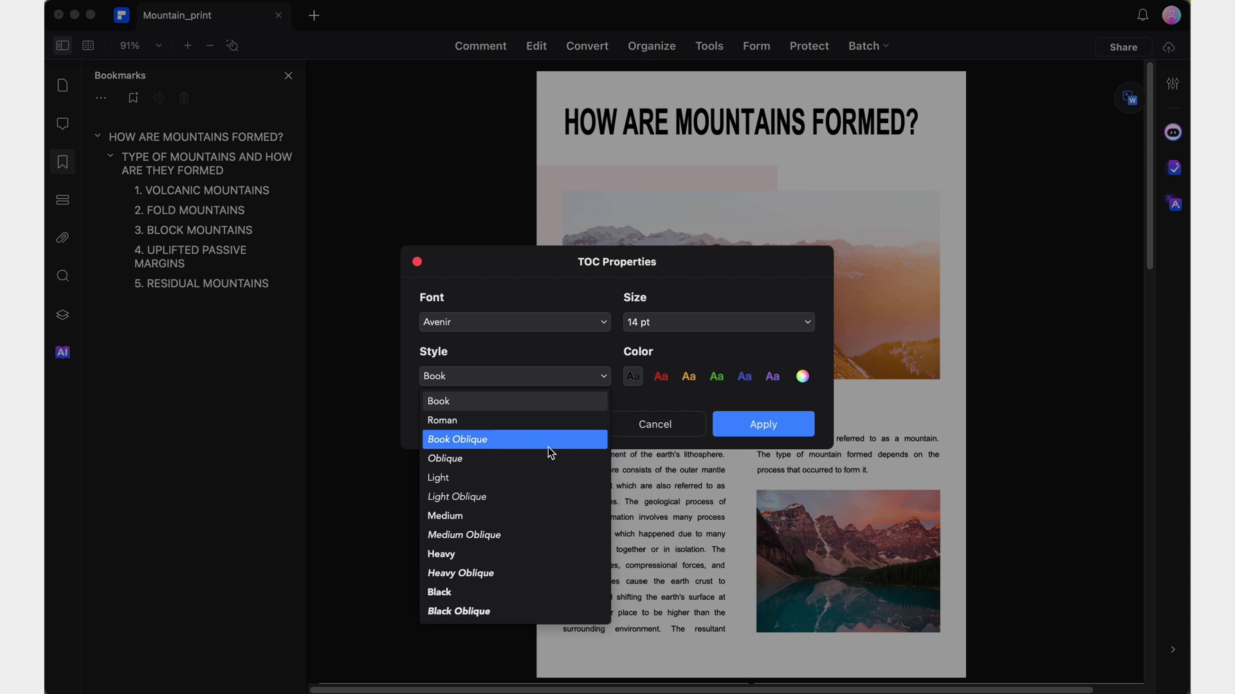
left_click(520, 483)
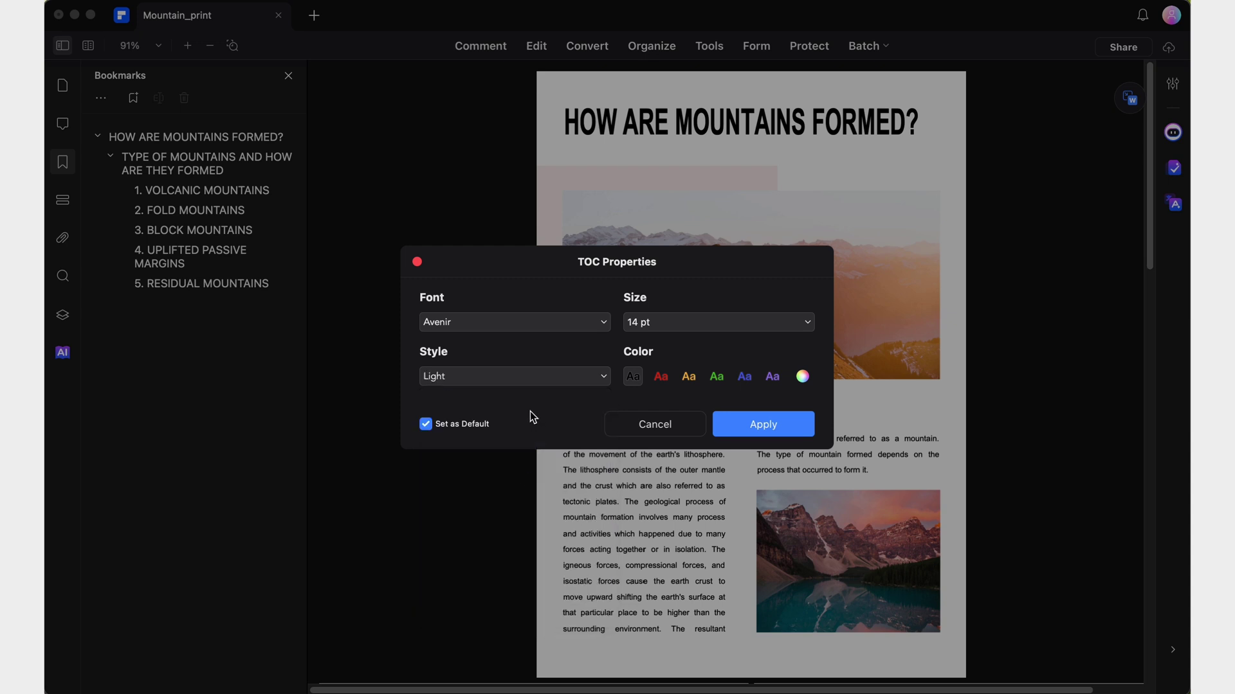
left_click(549, 322)
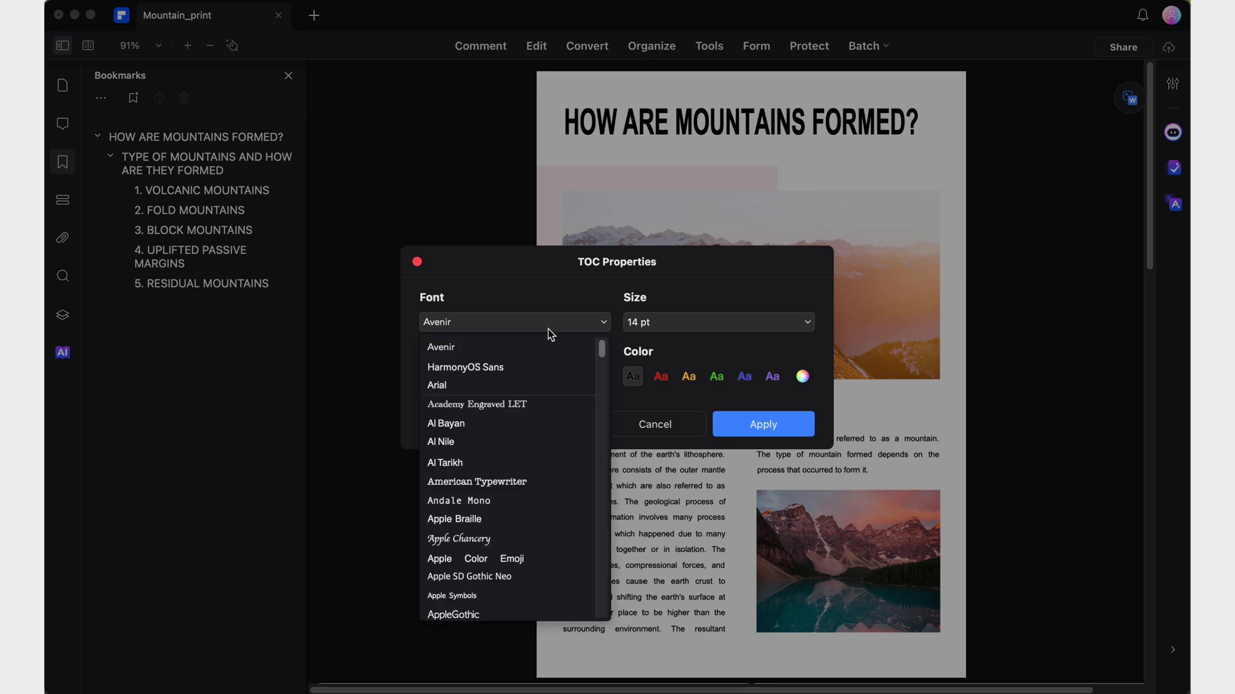
scroll(531, 481, "down", 15)
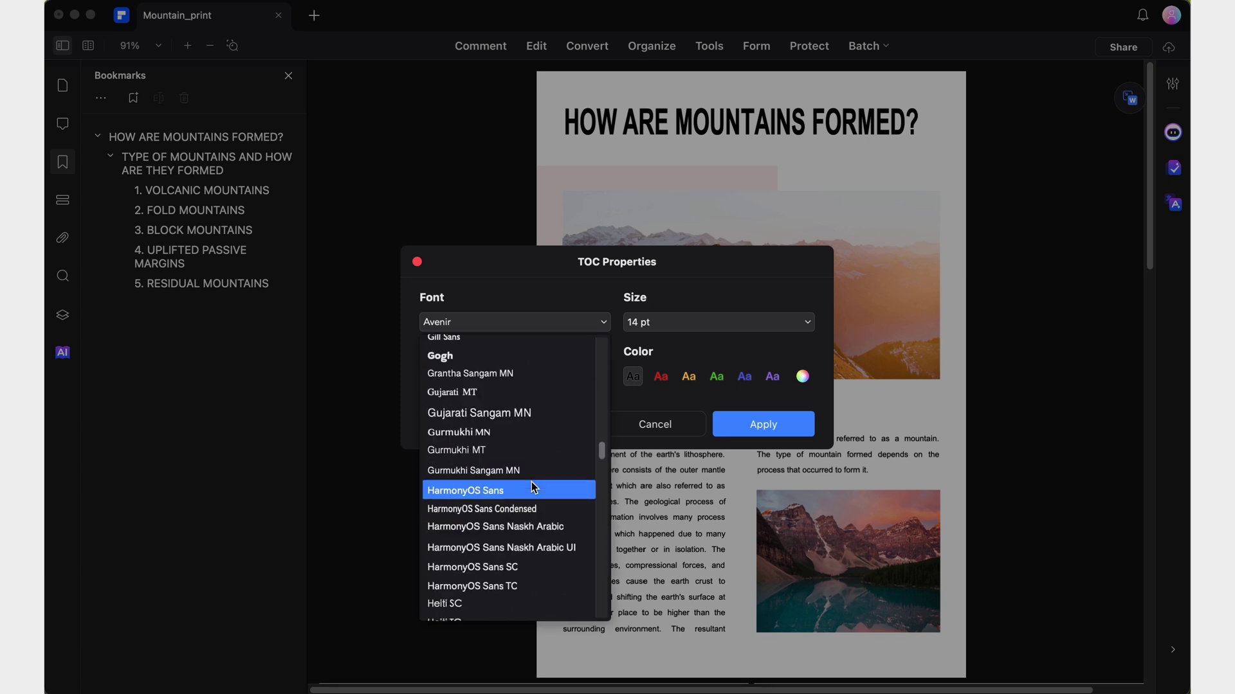
scroll(531, 487, "down", 5)
left_click(526, 402)
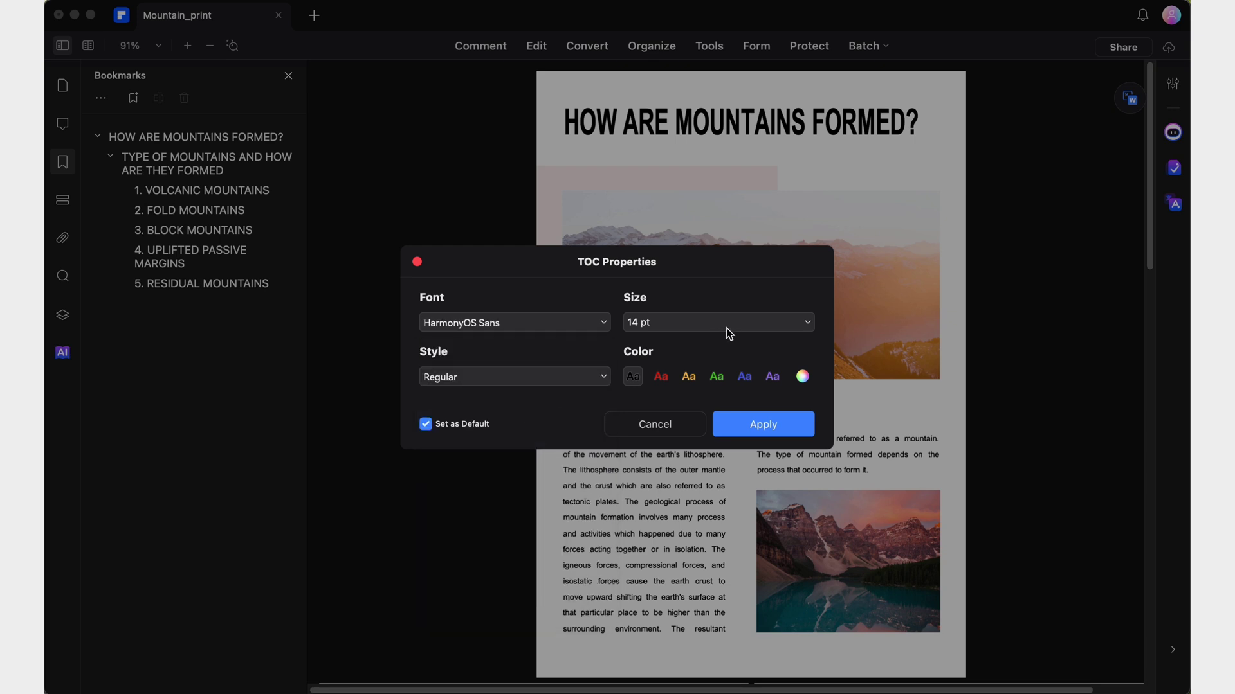
left_click(726, 329)
left_click(807, 325)
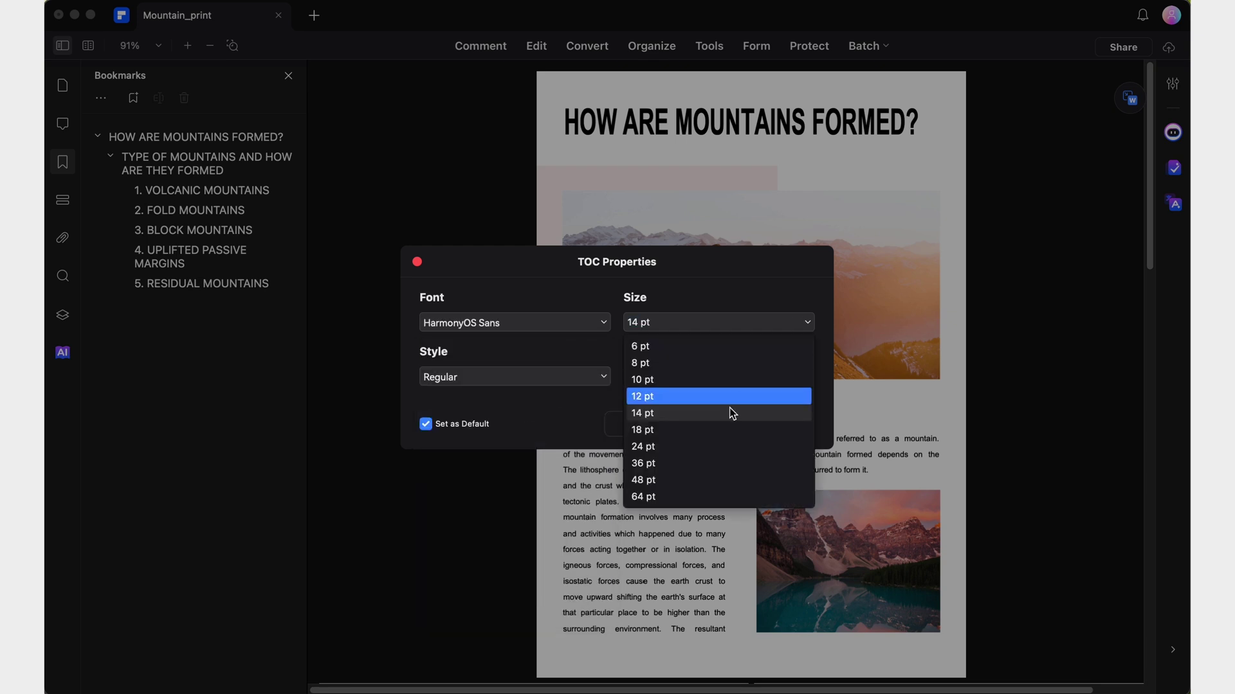
left_click(723, 417)
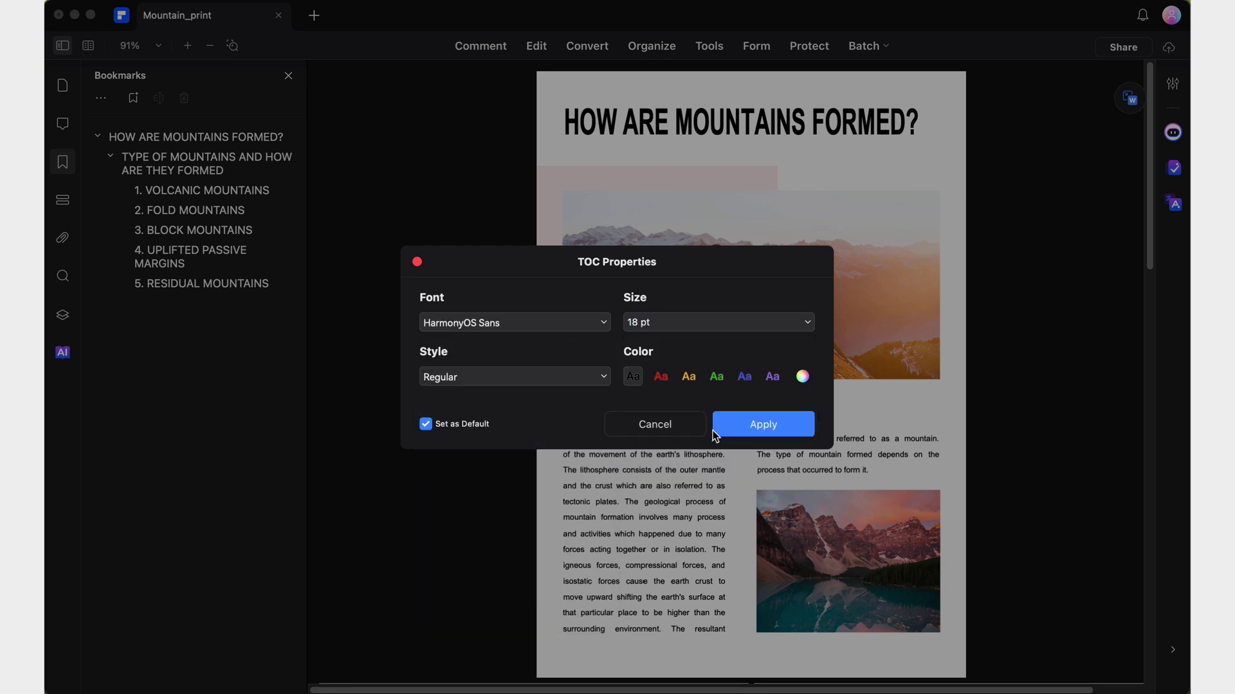
left_click(604, 379)
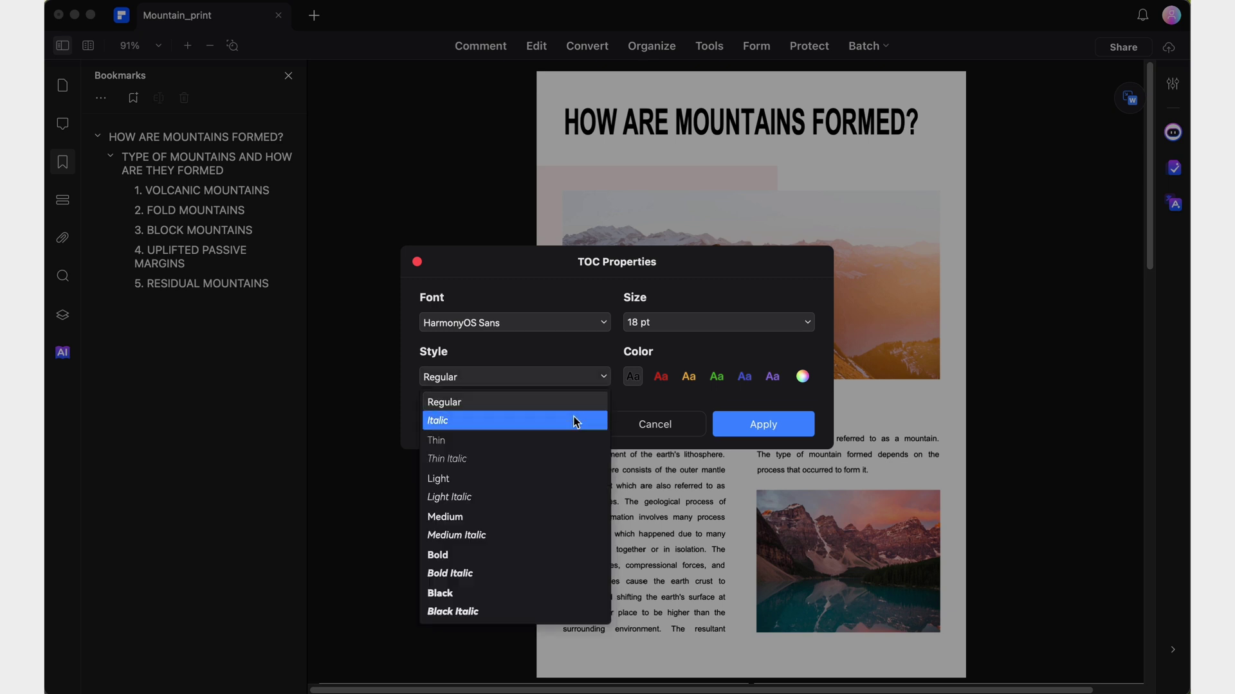
left_click(531, 519)
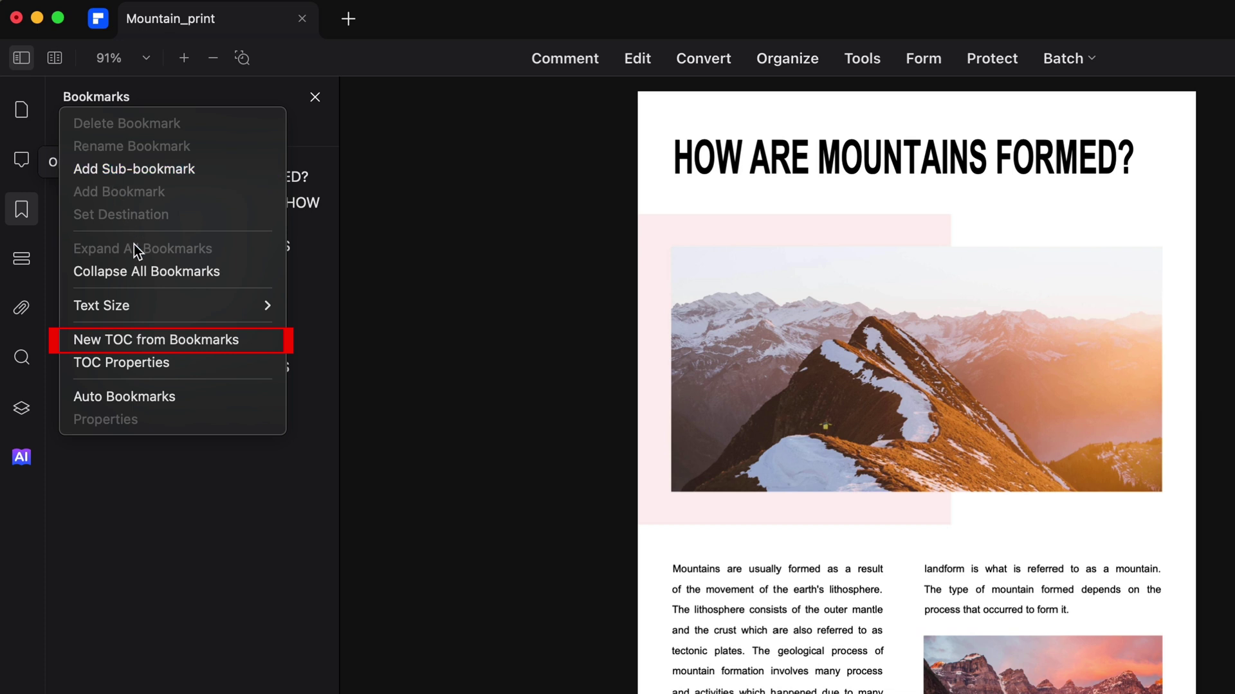
Create a Contents page from the bookmarks and follow its UPLIFTED PASSIVE MARGINS entry.
left_click(160, 341)
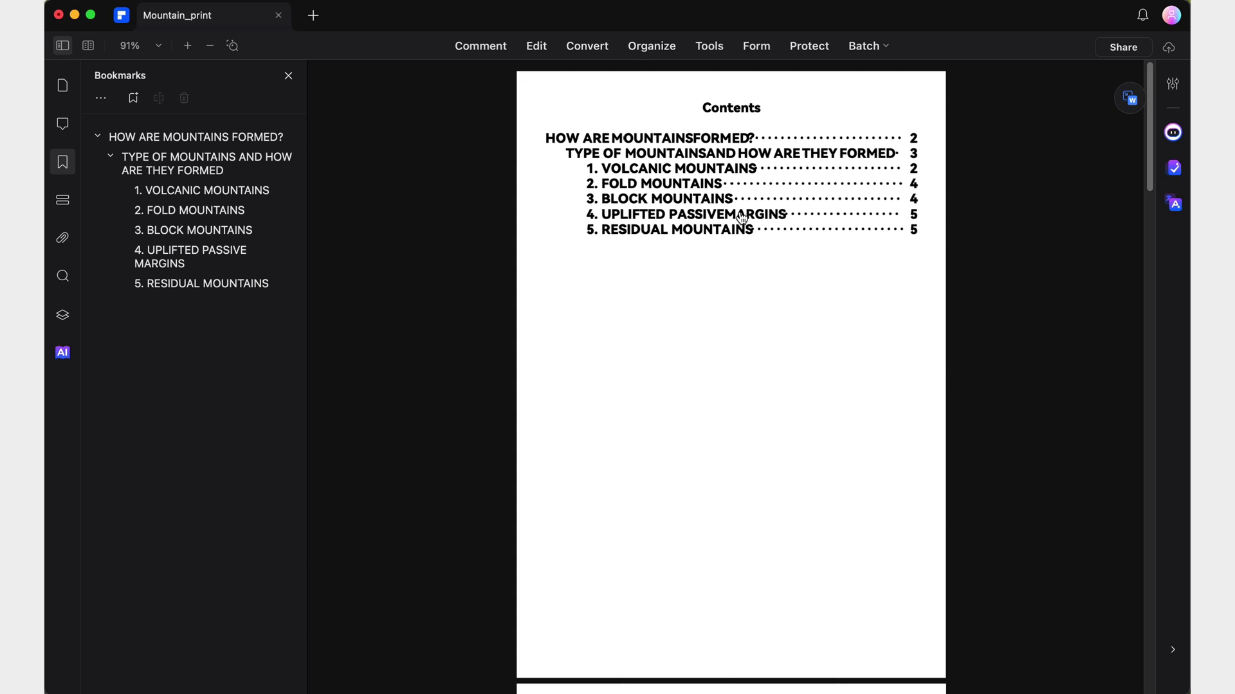
left_click(742, 217)
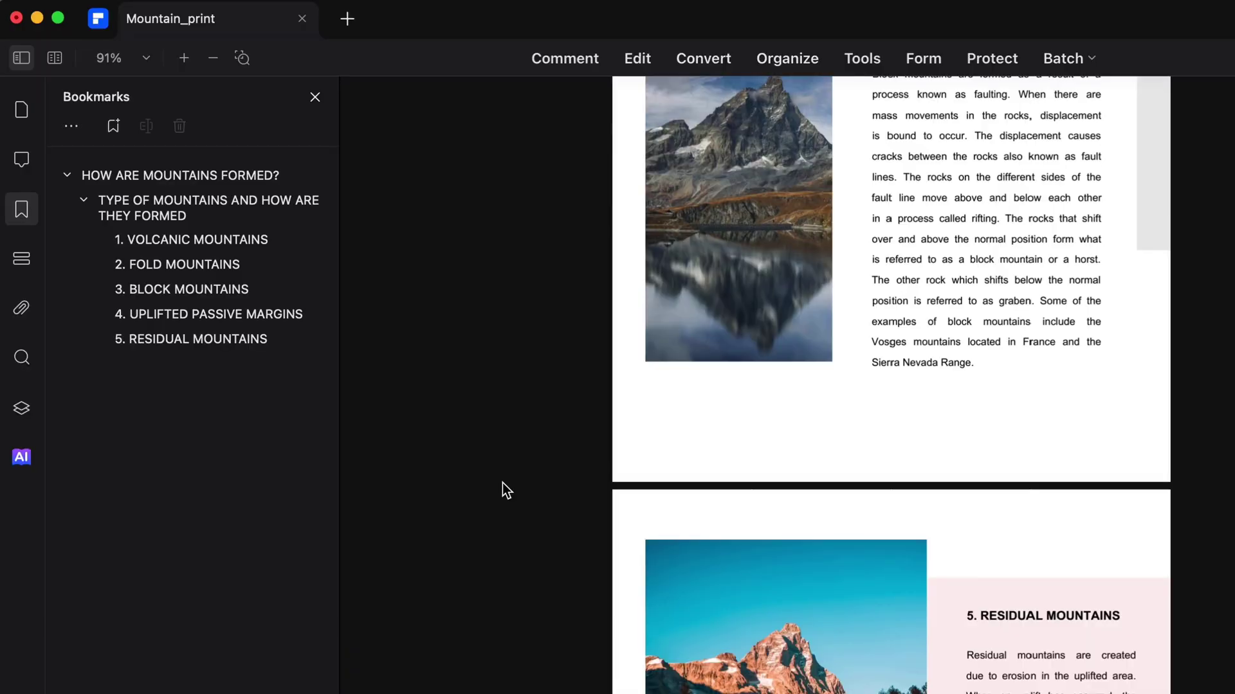
Set the bookmark text size to Large.
right_click(256, 245)
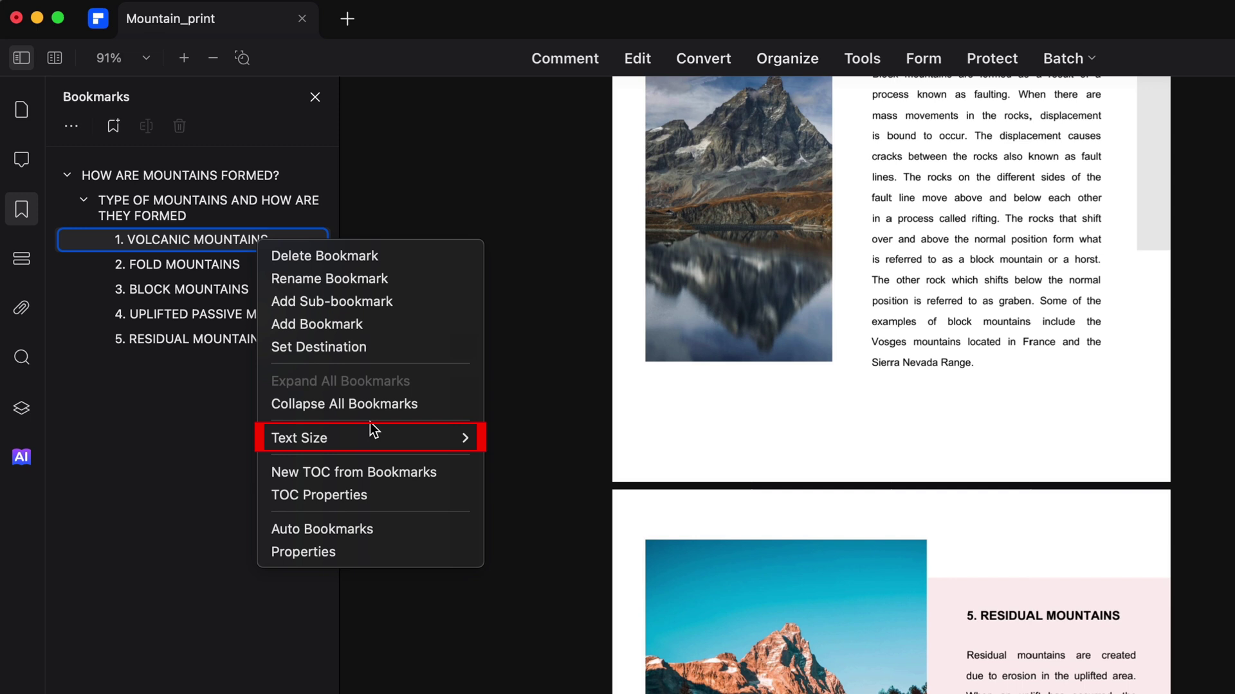
mouse_move(372, 429)
left_click(530, 484)
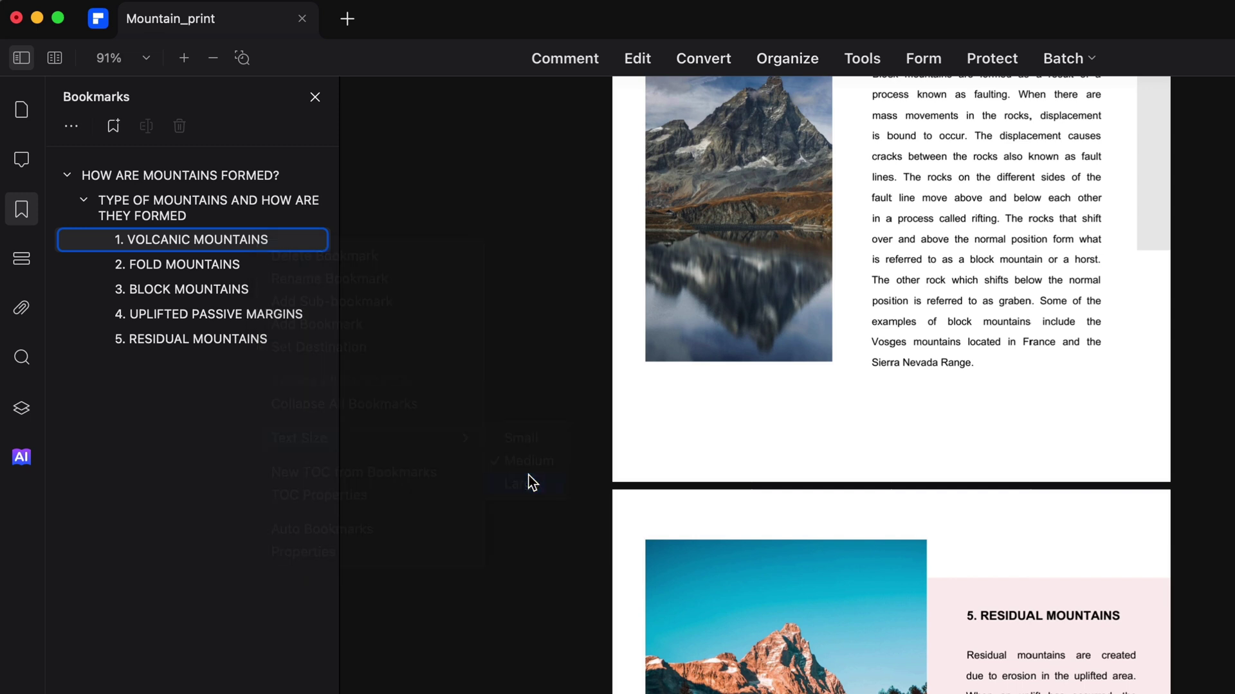
Make the 3. BLOCK MOUNTAINS bookmark Bold and yellow in its Properties.
right_click(239, 292)
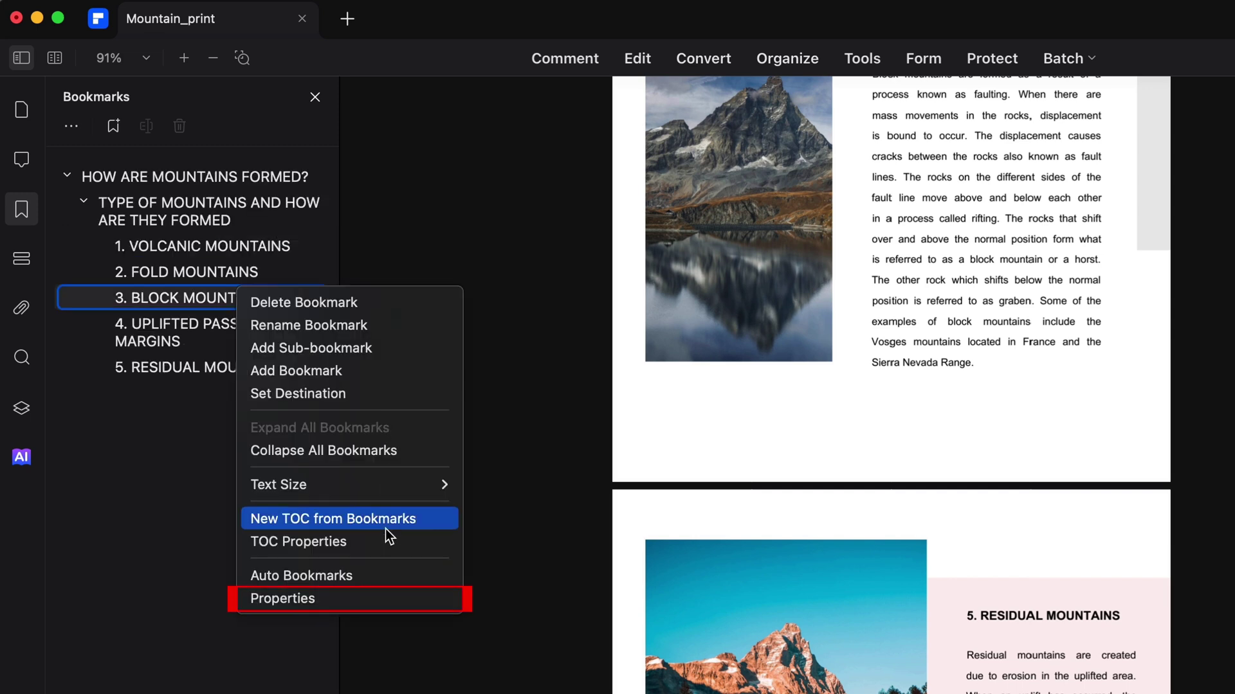
left_click(382, 590)
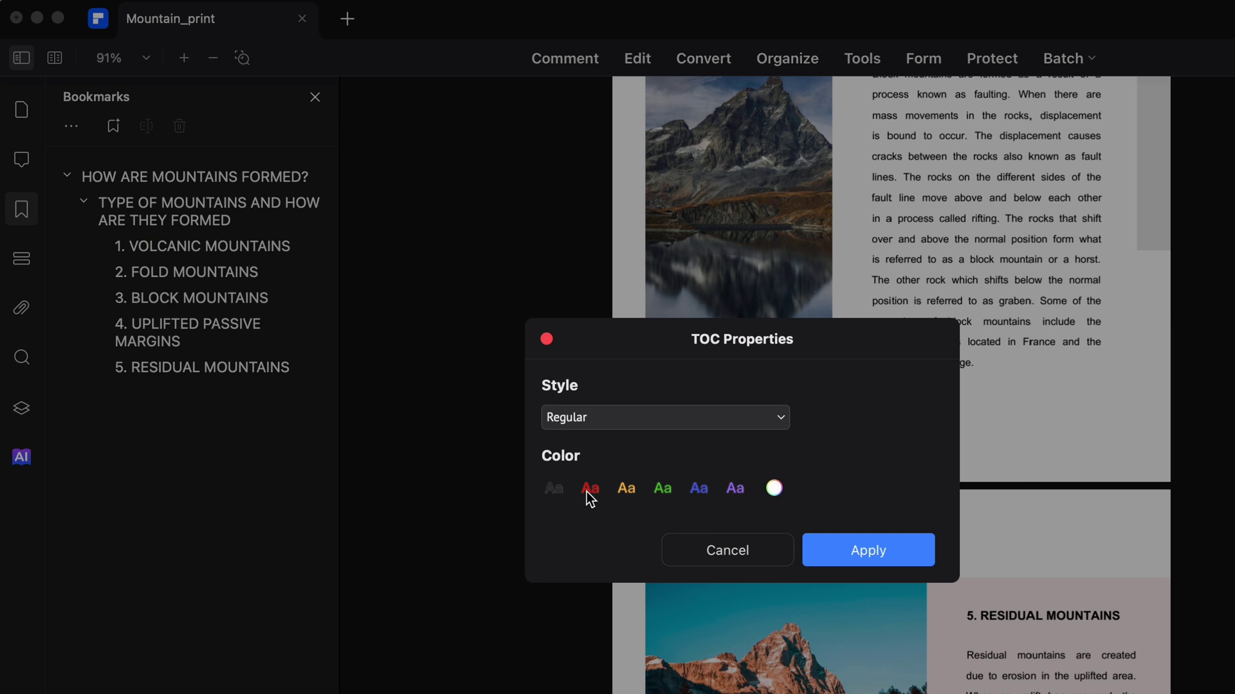
left_click(624, 426)
left_click(608, 500)
left_click(626, 493)
left_click(881, 543)
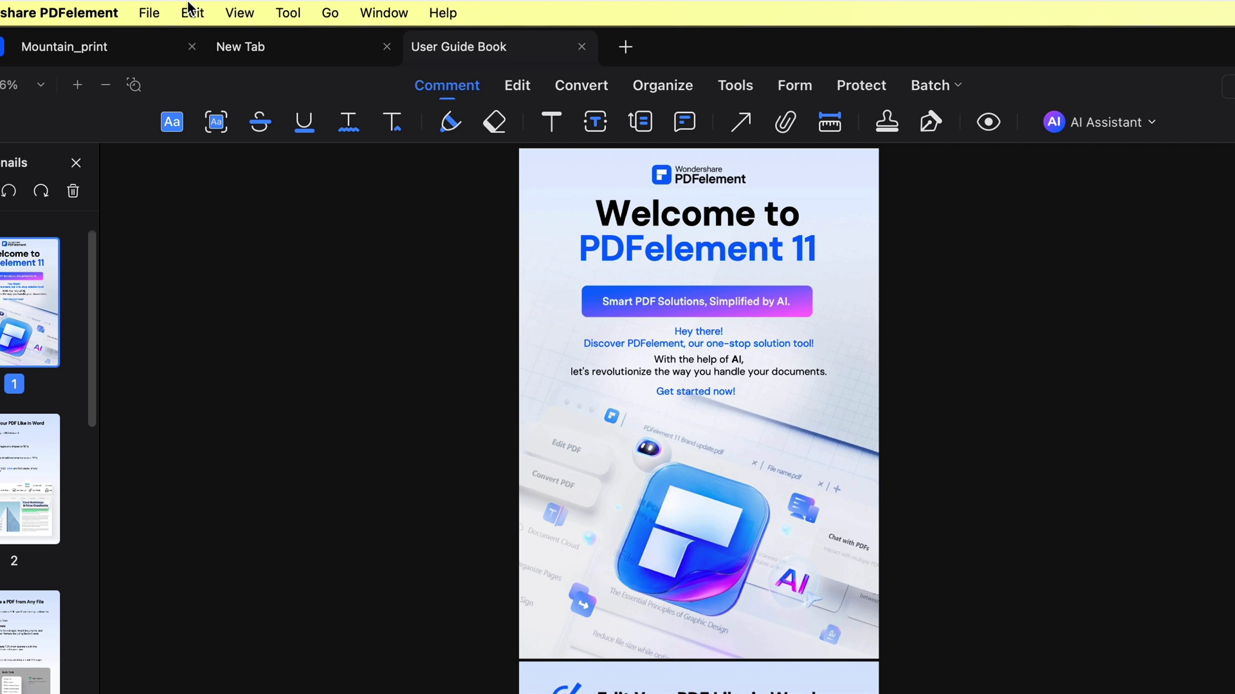
Switch the User Guide Book to the Two Pages but First Single layout.
left_click(239, 10)
left_click(326, 113)
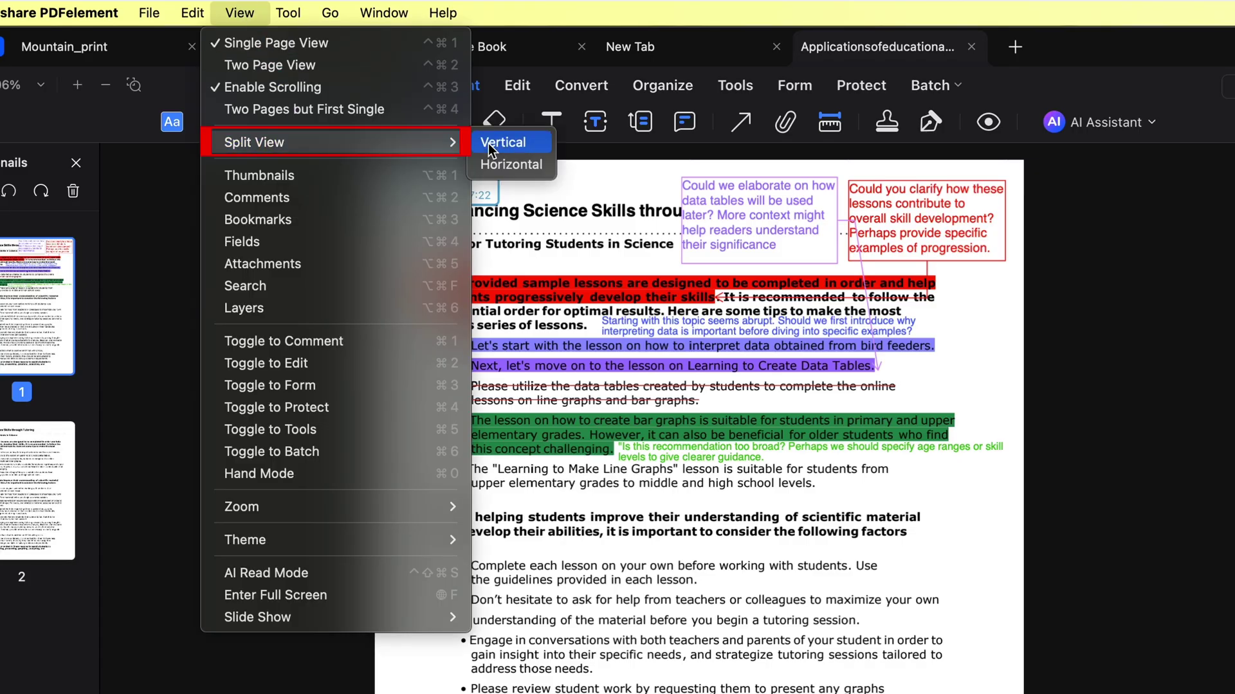
Split the tutoring document's view horizontally into top and bottom panes.
left_click(501, 162)
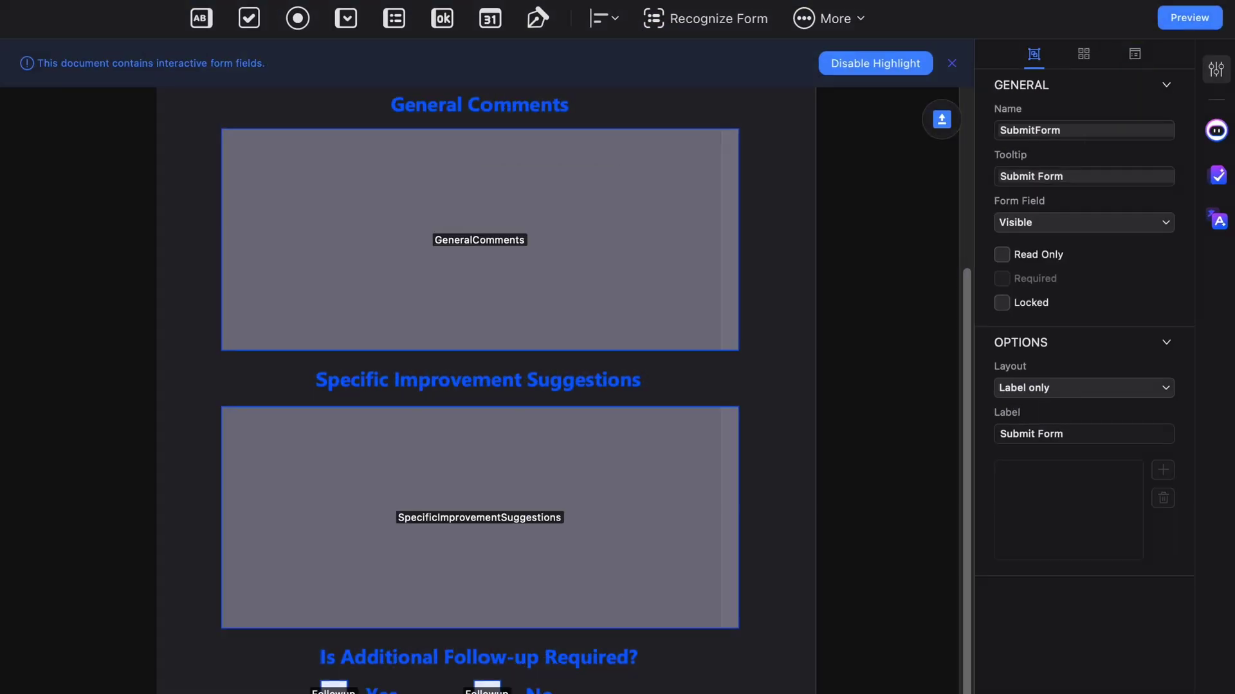
Show the Submit Form button's Actions settings, currently Mouse Up with Go to a page view.
left_click(1090, 51)
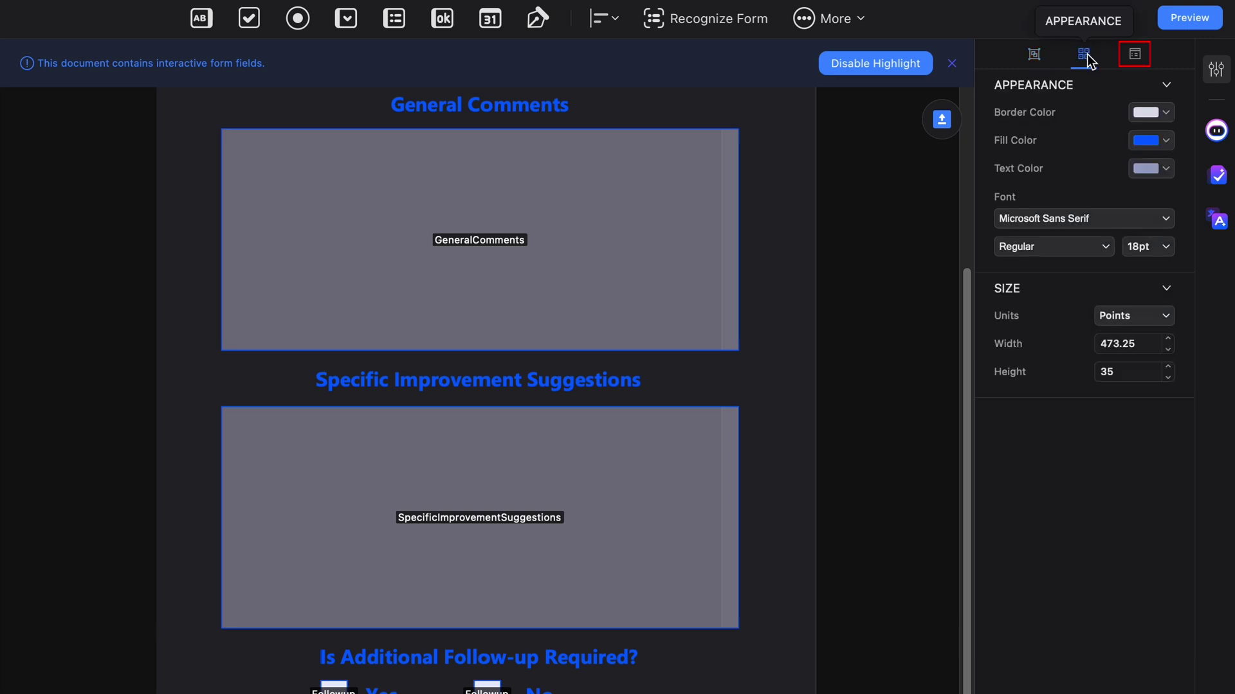
left_click(1136, 58)
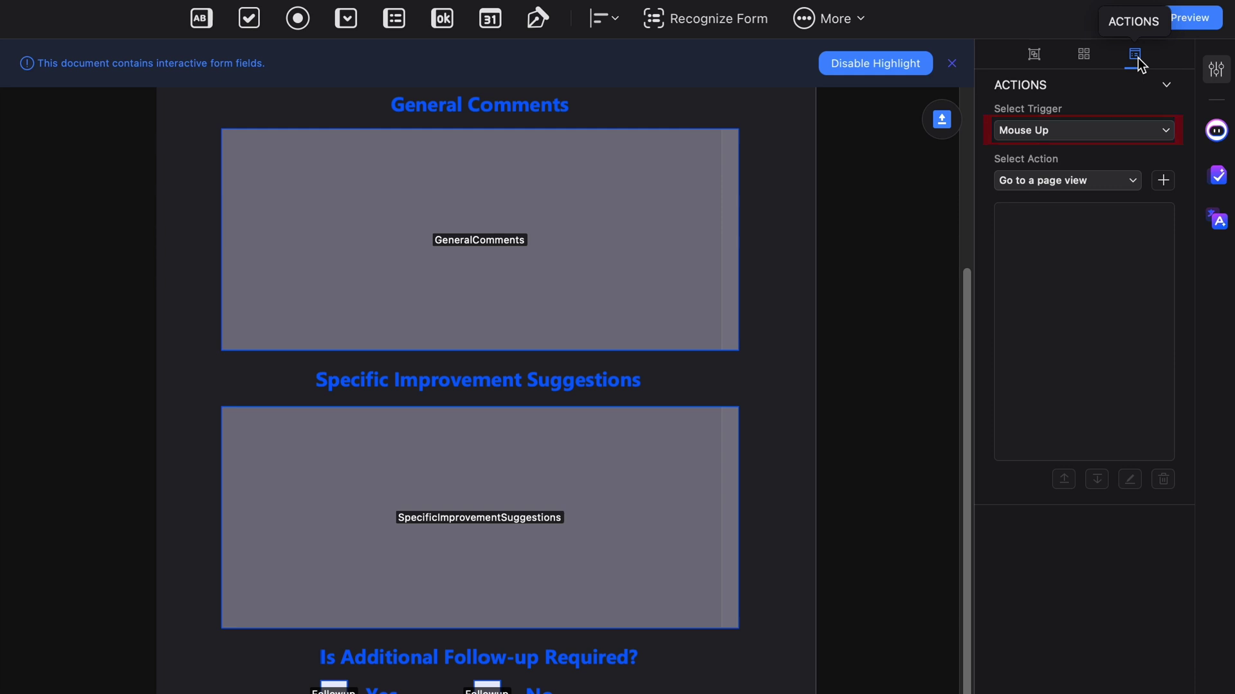
Add a Submit a form action triggered on Mouse Up to the button.
left_click(1118, 129)
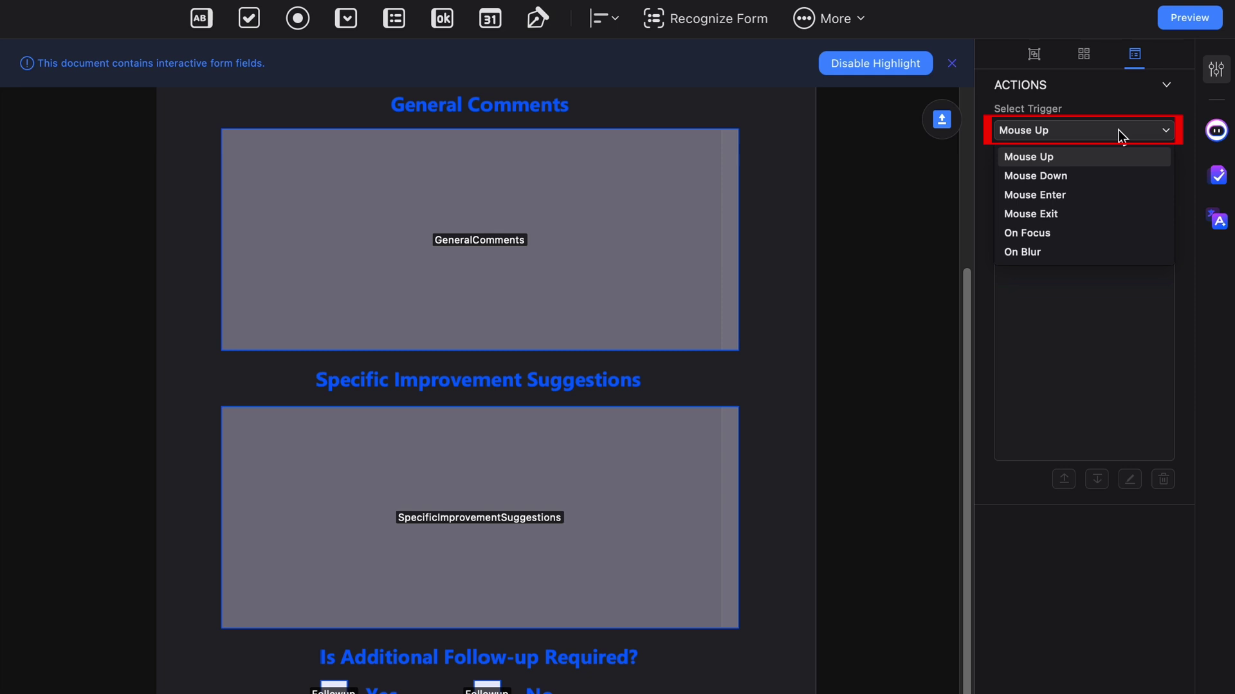
left_click(1107, 157)
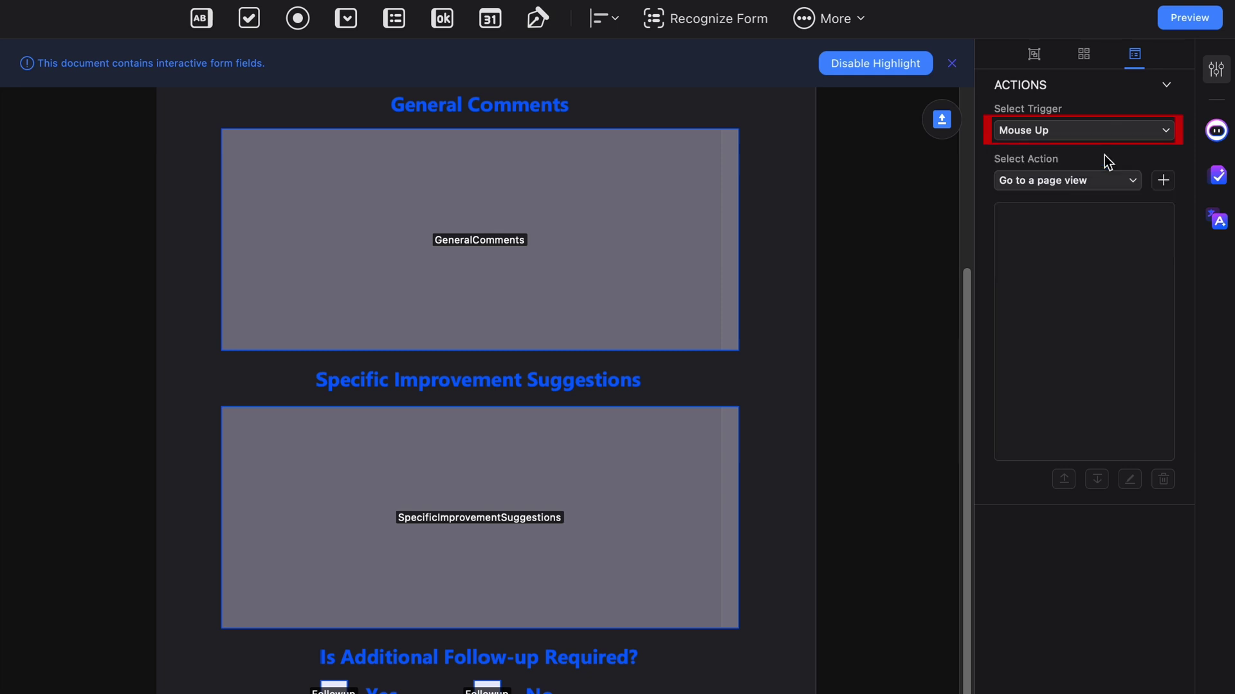
left_click(1122, 187)
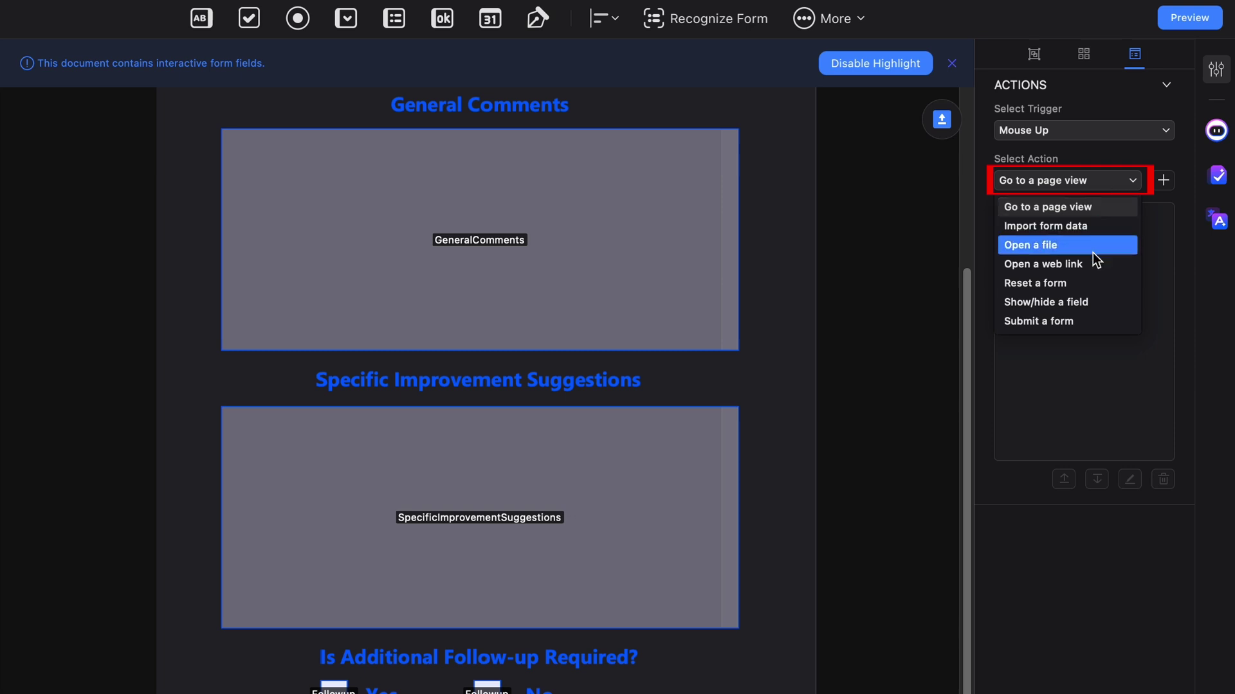
left_click(1089, 320)
left_click(1171, 175)
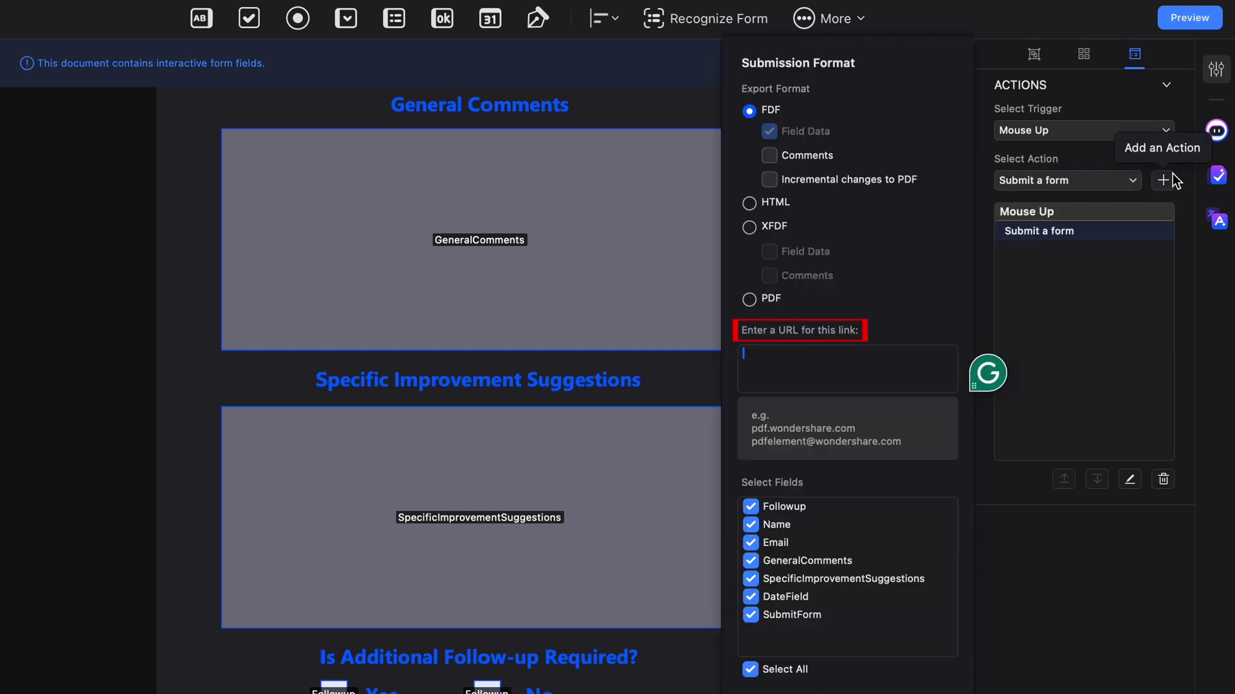
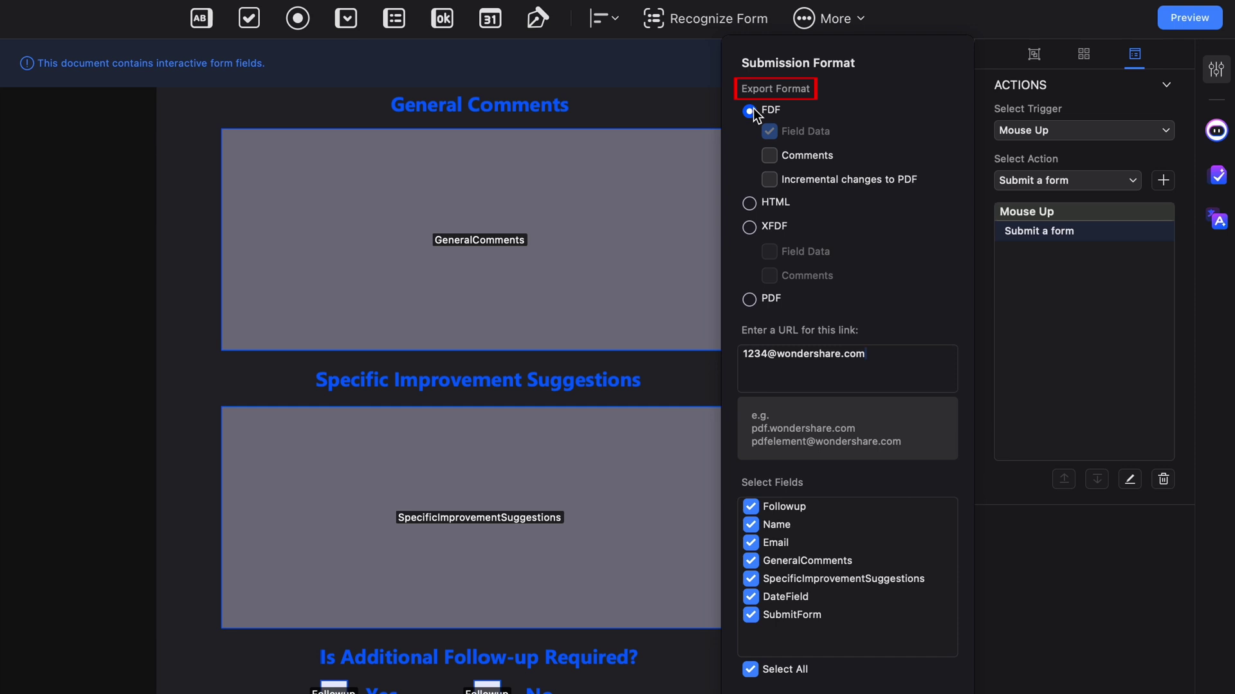
Submit all fields as FDF with comments to the e-mail address, then preview the form.
left_click(769, 155)
left_click(749, 670)
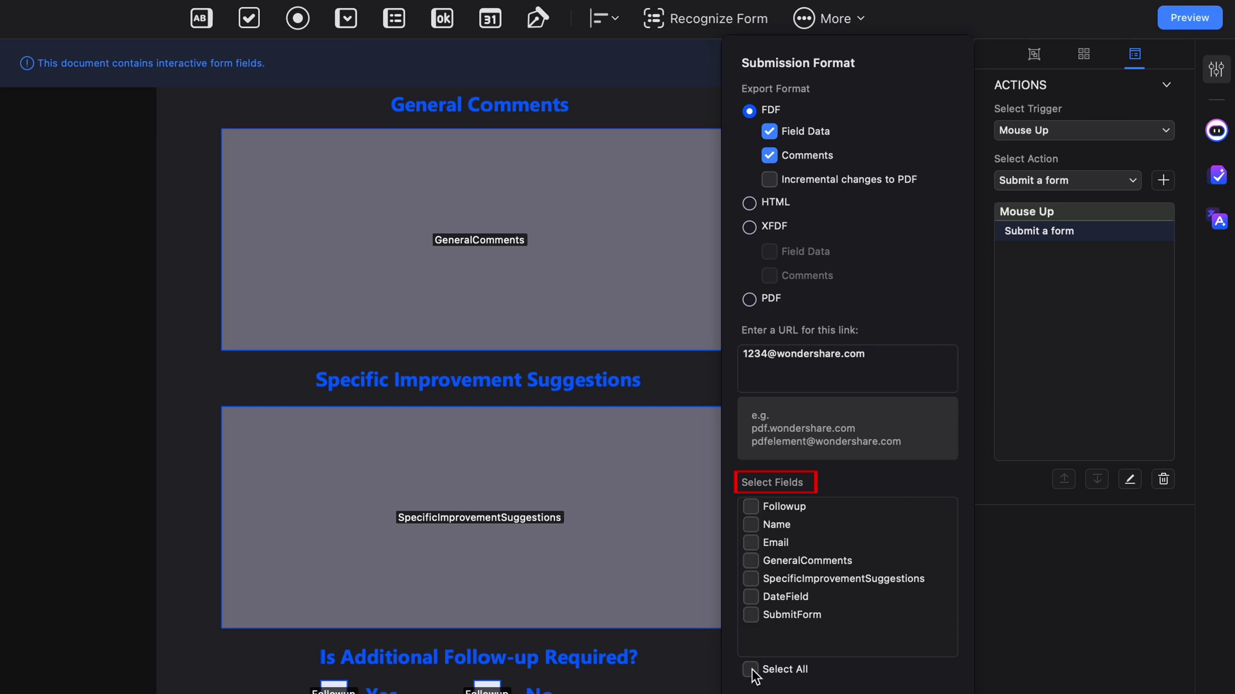
left_click(750, 671)
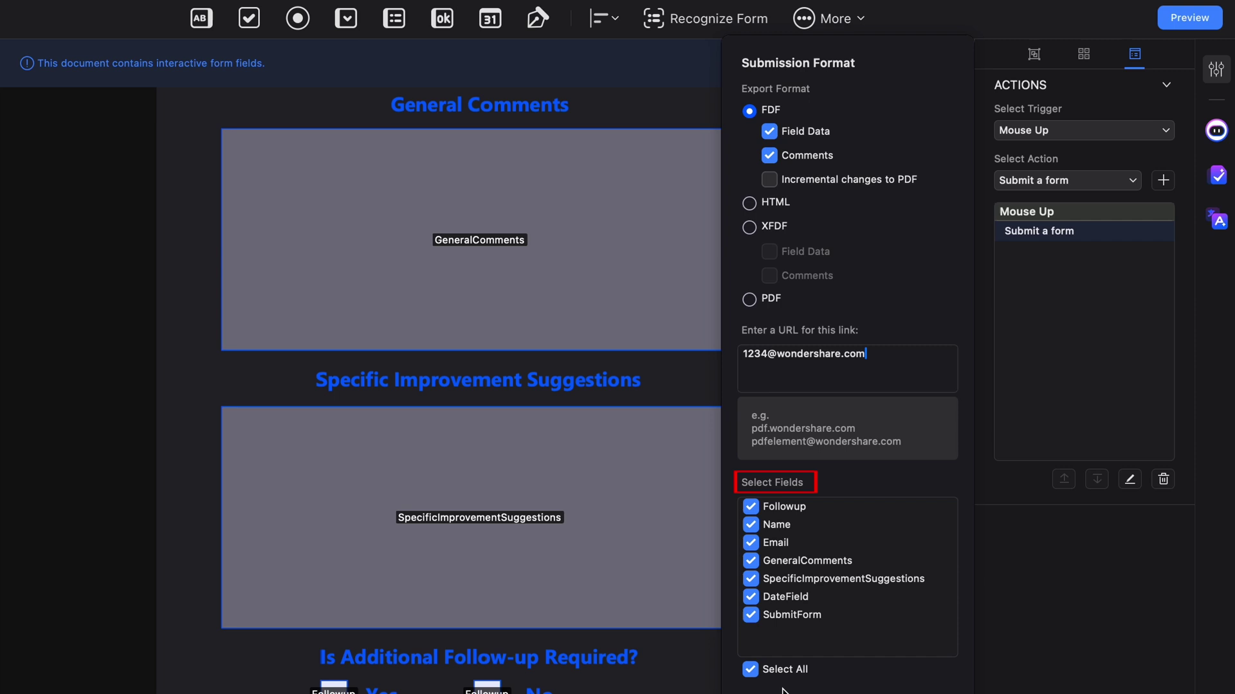
left_click(1189, 18)
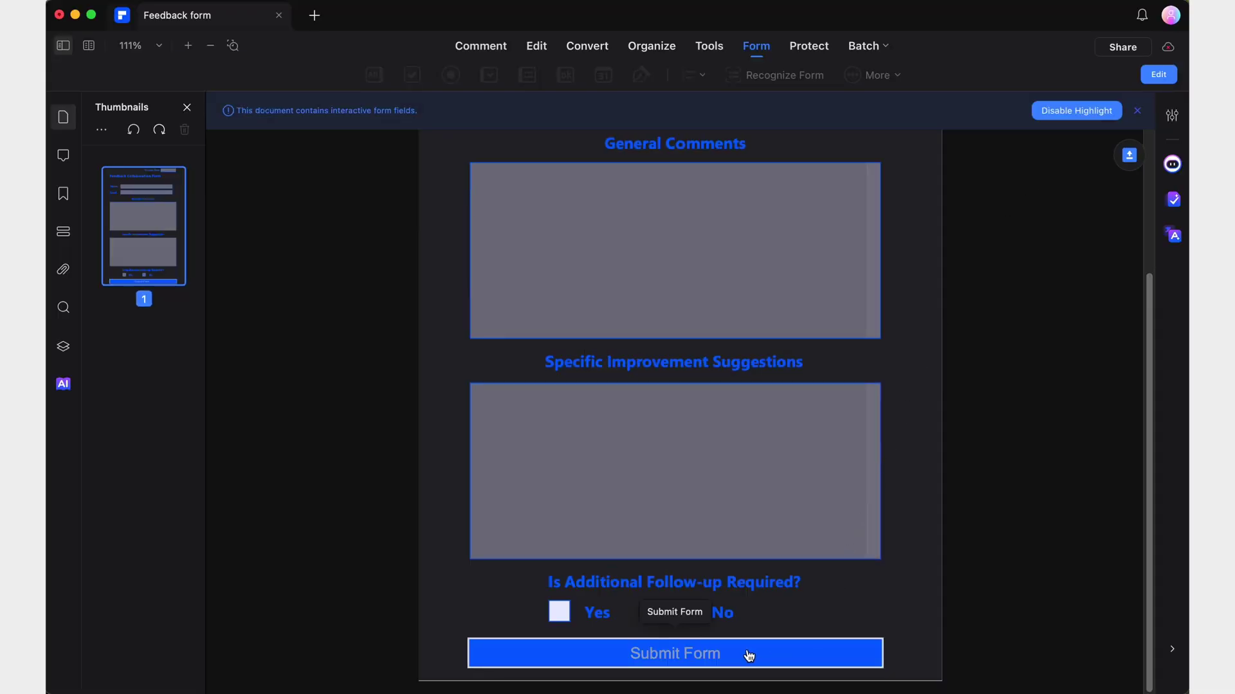
Submit the previewed form to open a Mail draft with Feedback form.fdf attached.
left_click(714, 654)
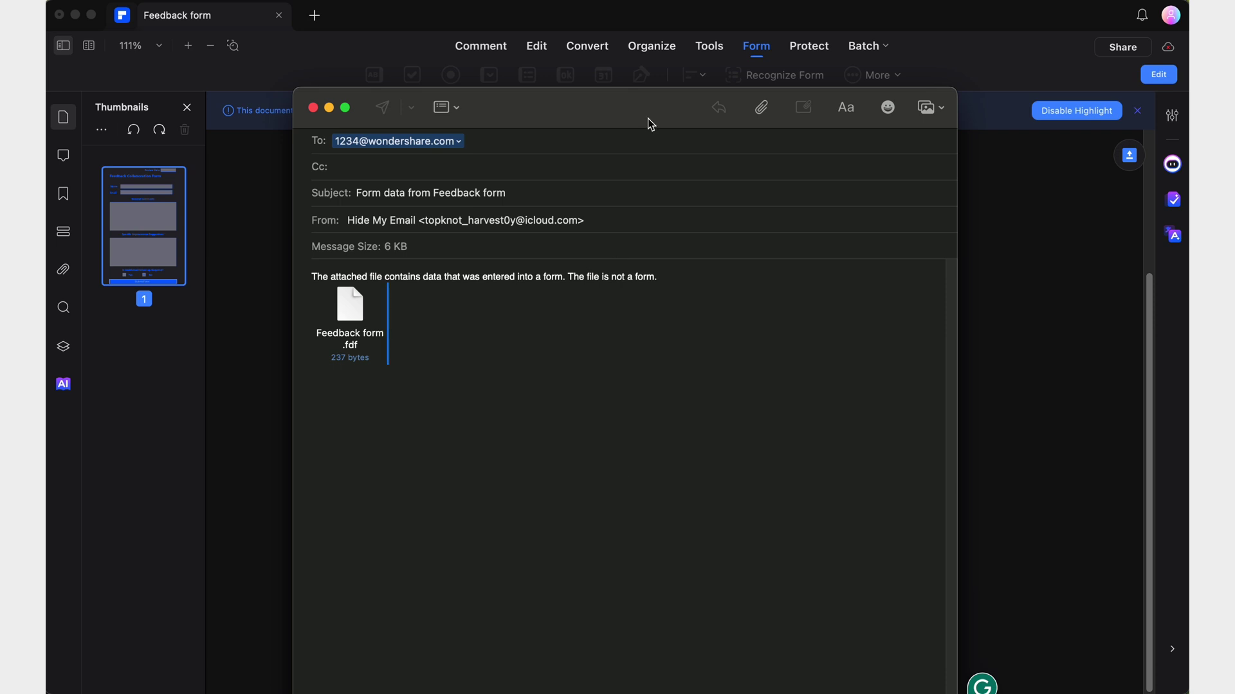
left_click_drag(651, 124, 676, 91)
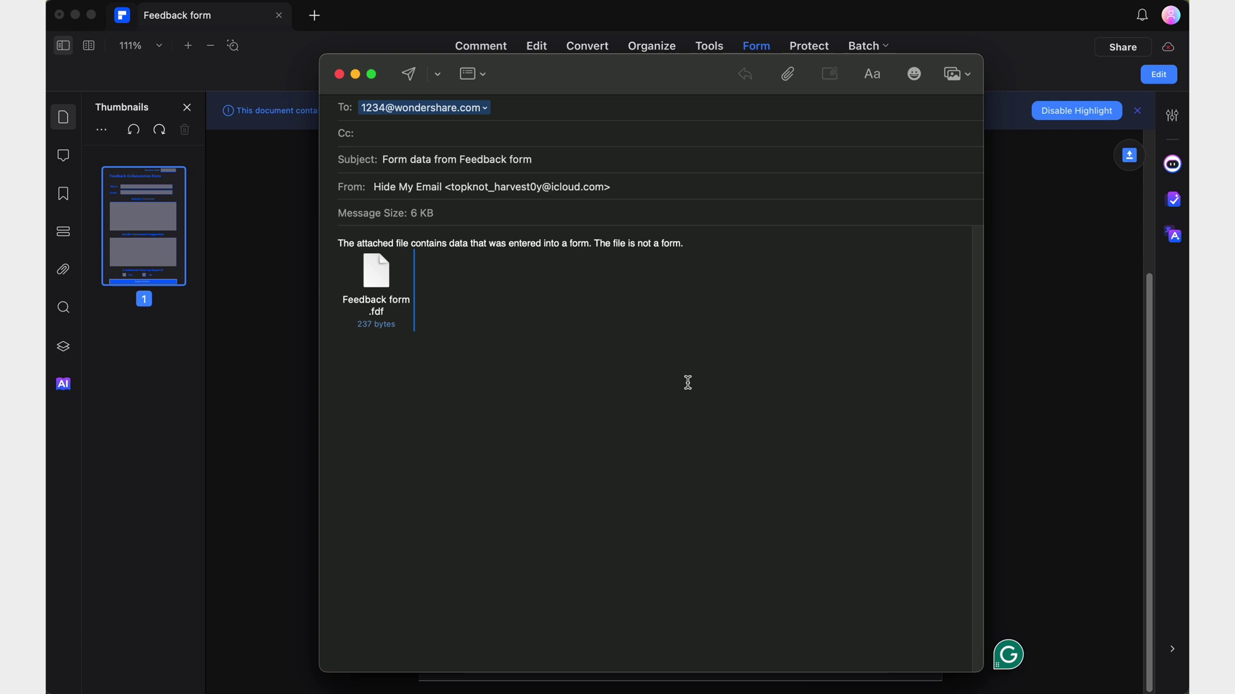